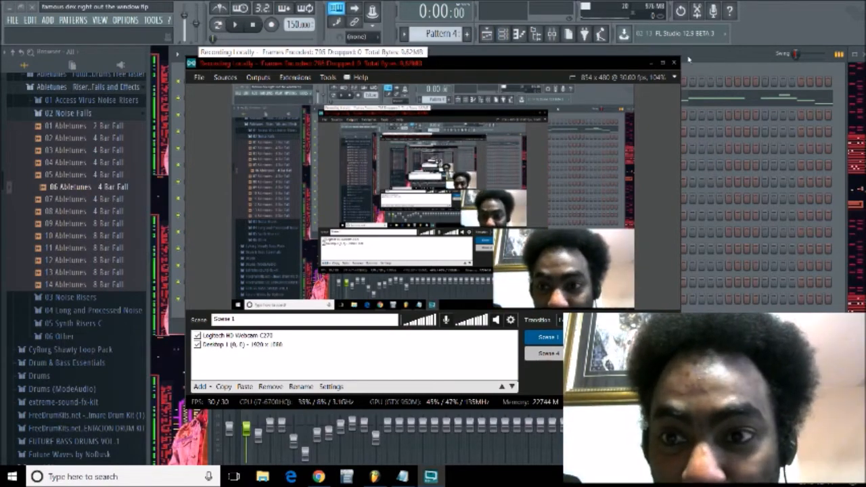
Step: Minimize the recording window and bring up the project's playlist
{"action": "left_click", "coordinate": [651, 62]}
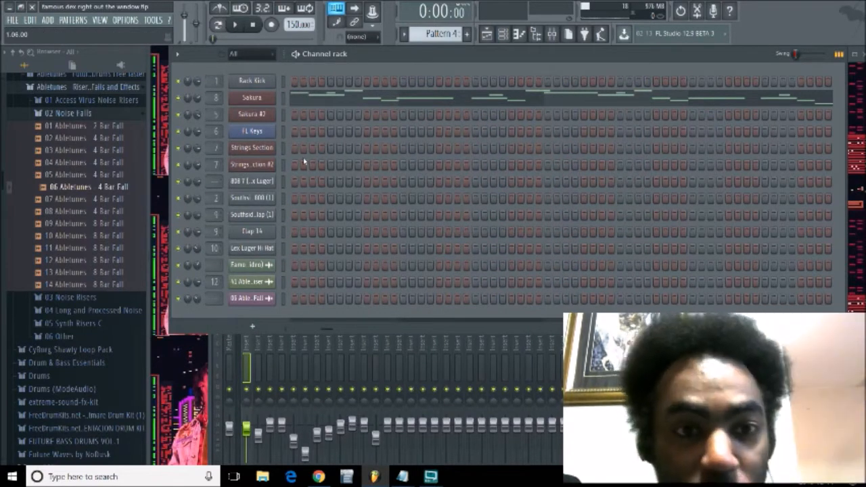
{"action": "left_click", "coordinate": [486, 37]}
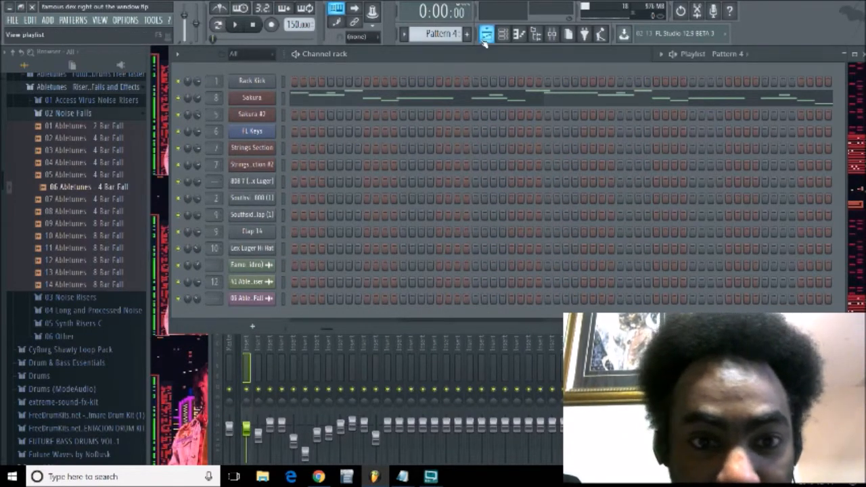
{"action": "left_click", "coordinate": [487, 37]}
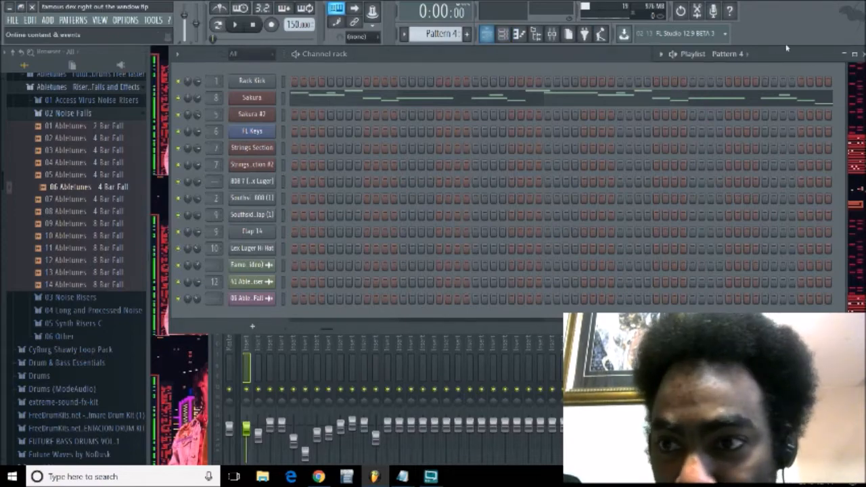
{"action": "left_click", "coordinate": [844, 54]}
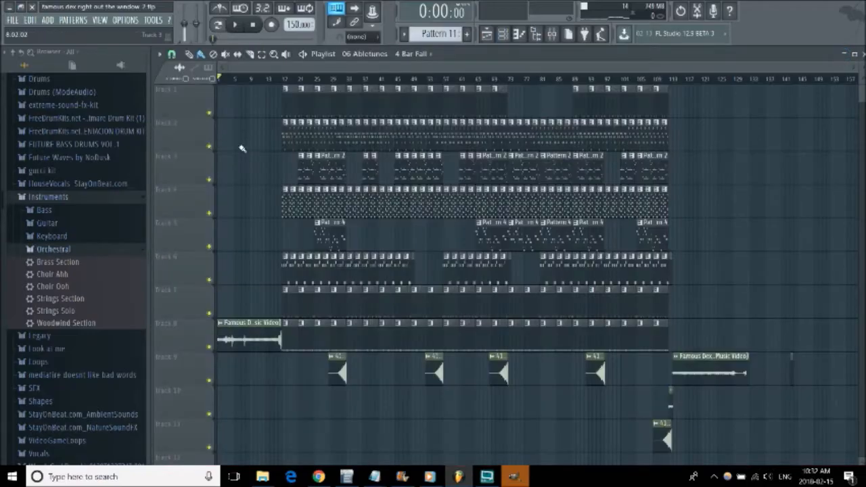
Step: Play the full arrangement with the mixer open and lower the system volume
{"action": "left_click", "coordinate": [236, 25]}
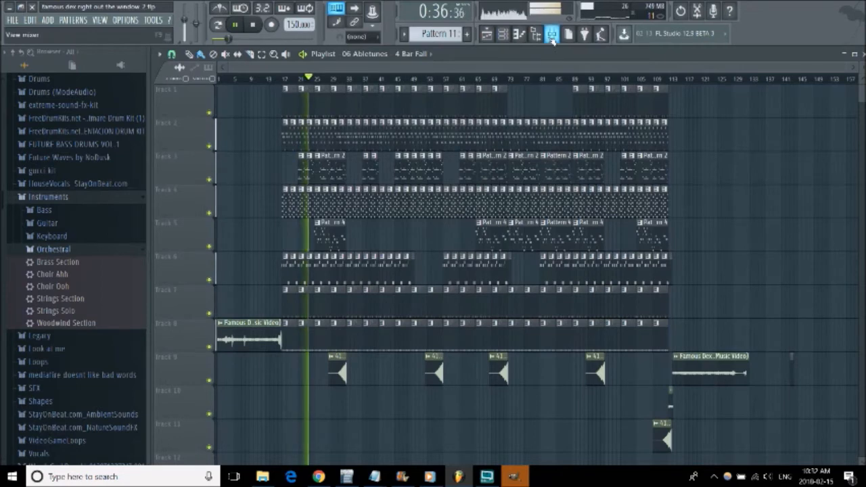
{"action": "key", "text": "F9"}
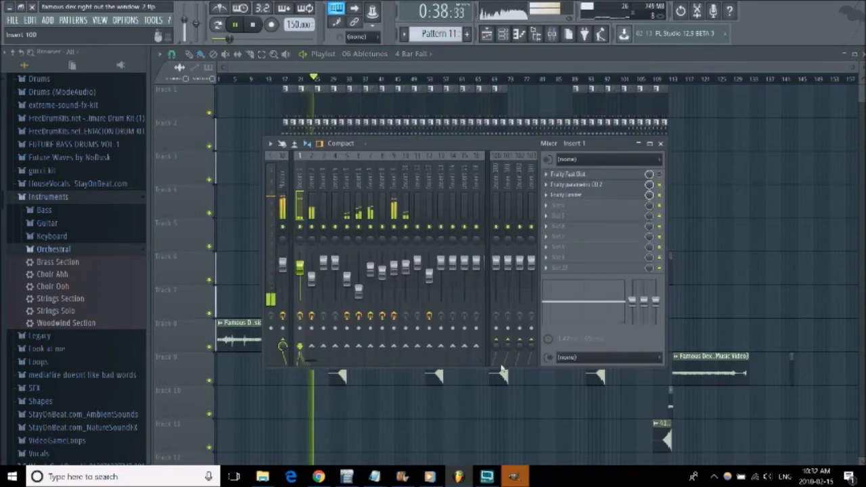
{"action": "key", "text": "XF86AudioLowerVolume"}
{"action": "key", "text": "XF86AudioLowerVolume"}
{"action": "key", "text": "XF86AudioLowerVolume"}
{"action": "key", "text": "XF86AudioLowerVolume"}
{"action": "key", "text": "XF86AudioLowerVolume"}
{"action": "key", "text": "XF86AudioLowerVolume"}
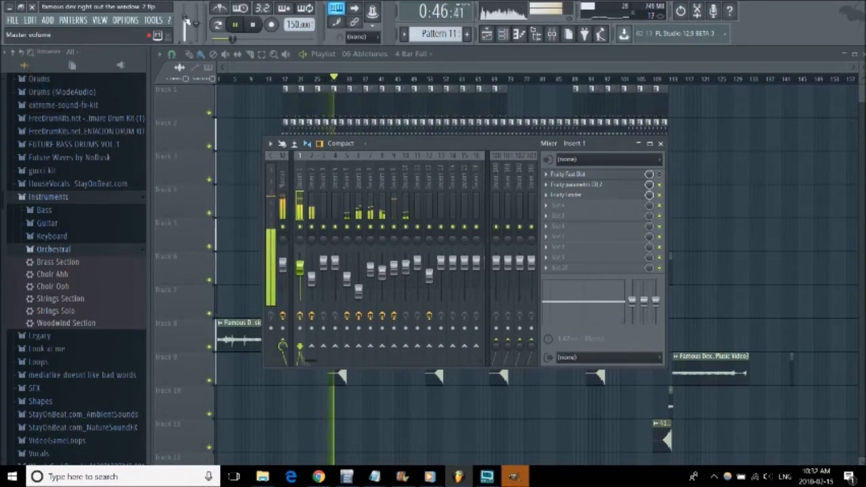
{"action": "left_click", "coordinate": [507, 58]}
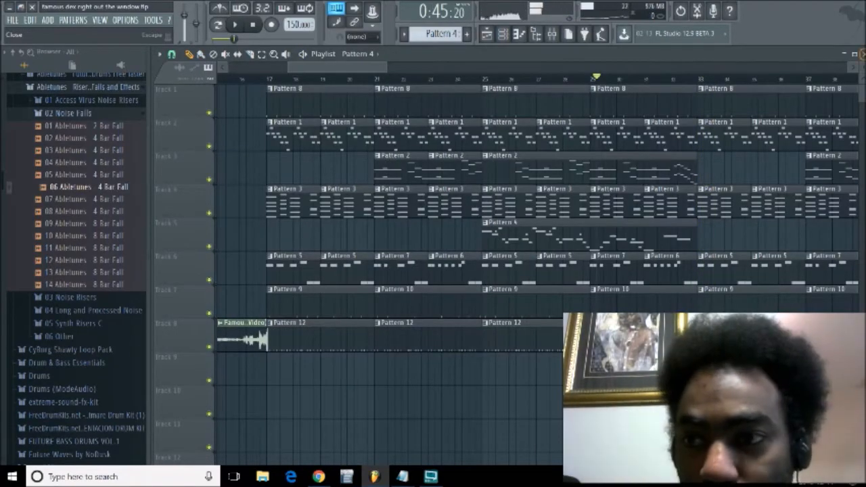
Step: Clear the playlist and mixer from the workspace and reposition the channel rack in the open area
{"action": "left_click", "coordinate": [854, 53]}
{"action": "left_click_drag", "start_coordinate": [715, 61], "coordinate": [639, 376]}
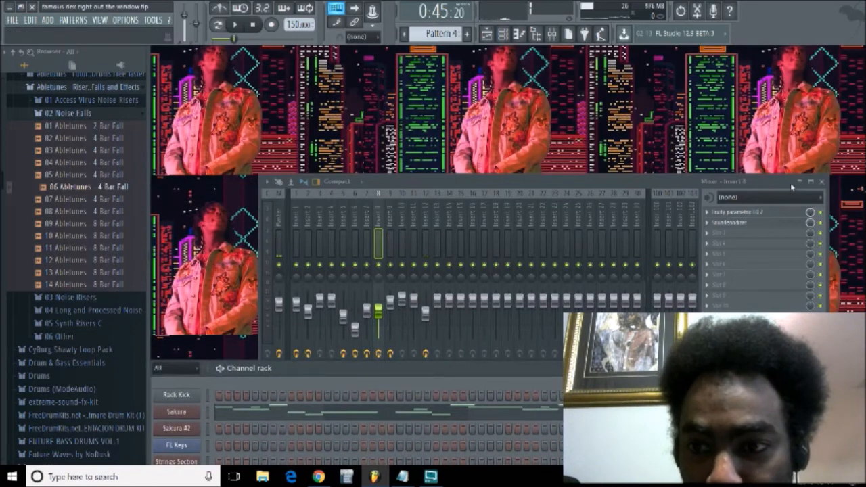
{"action": "left_click", "coordinate": [799, 182]}
{"action": "left_click_drag", "start_coordinate": [533, 369], "coordinate": [613, 72]}
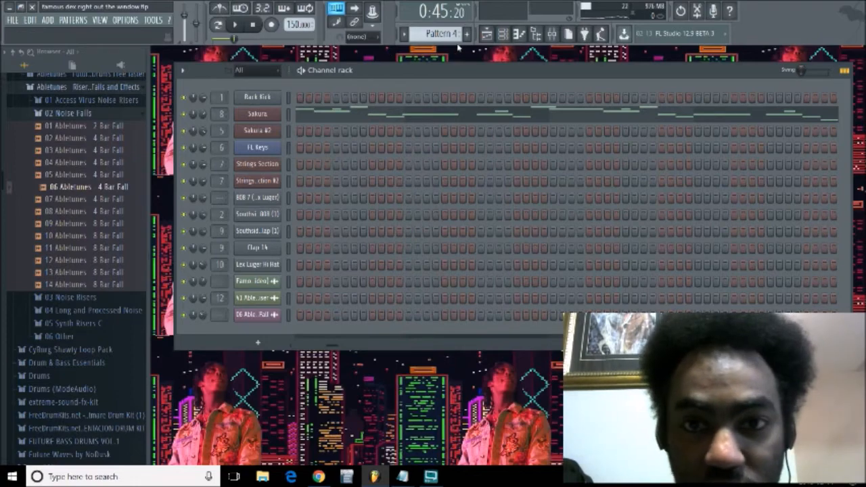
Step: Review the arrangement in the playlist from the first pattern clips to the ending and back to the intro audio, closing it when done
{"action": "left_click", "coordinate": [487, 33]}
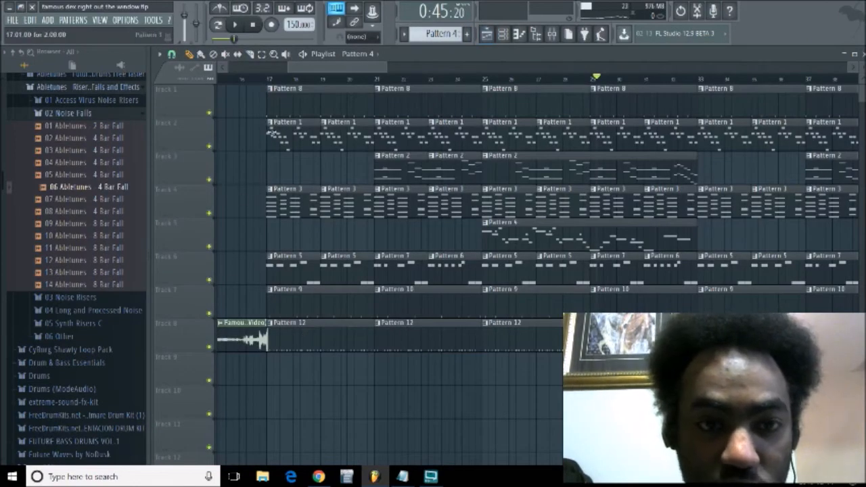
{"action": "left_click_drag", "start_coordinate": [310, 68], "coordinate": [673, 77]}
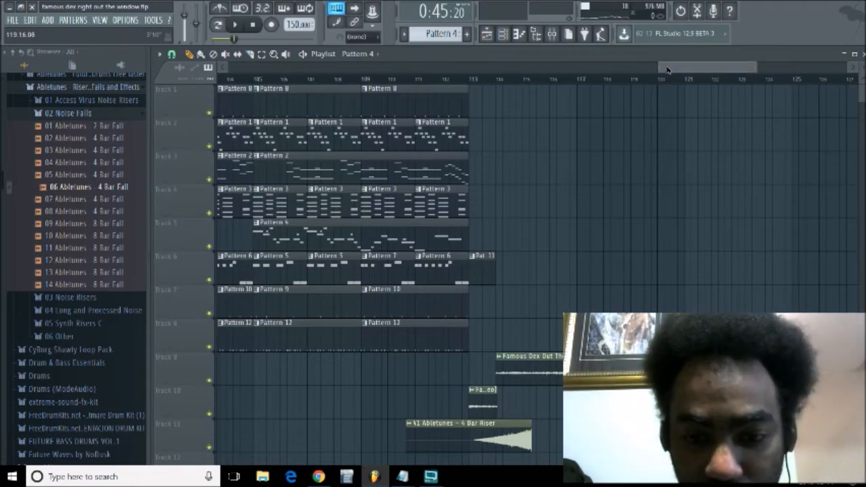
{"action": "left_click_drag", "start_coordinate": [666, 70], "coordinate": [231, 16]}
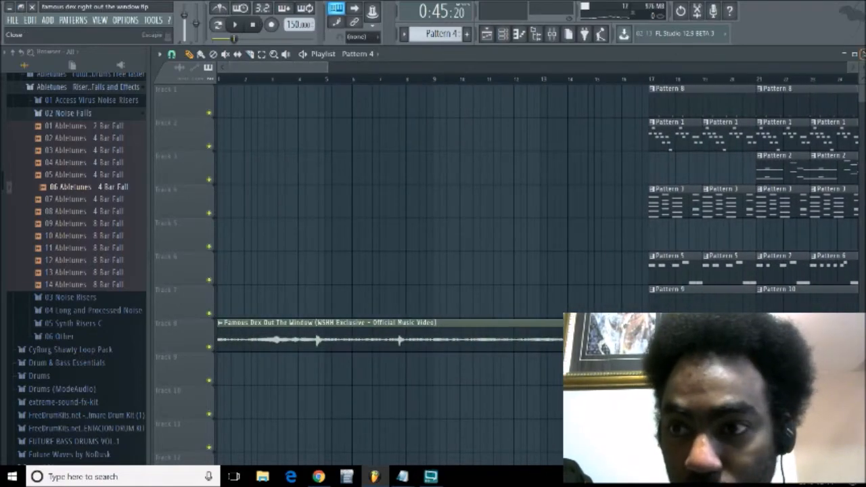
{"action": "left_click", "coordinate": [861, 54]}
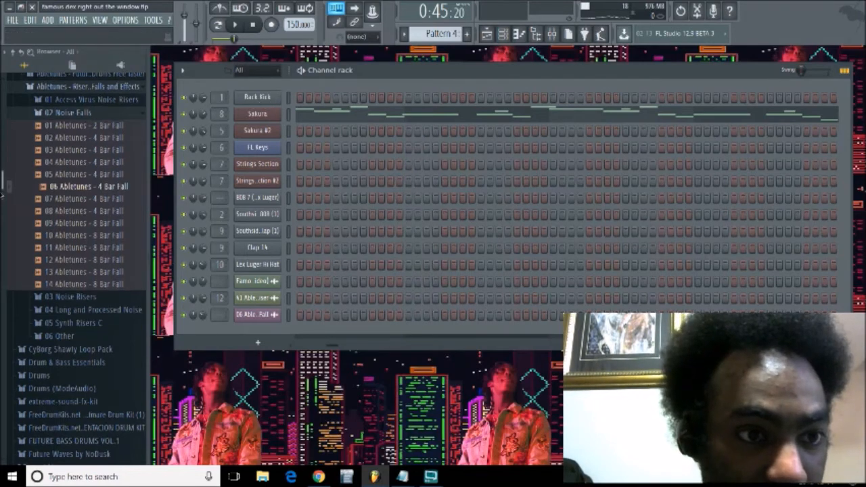
{"action": "scroll", "coordinate": [2, 166], "scroll_direction": "down", "scroll_amount": 7}
{"action": "scroll", "coordinate": [2, 163], "scroll_direction": "up", "scroll_amount": 5}
{"action": "scroll", "coordinate": [46, 164], "scroll_direction": "down", "scroll_amount": 2}
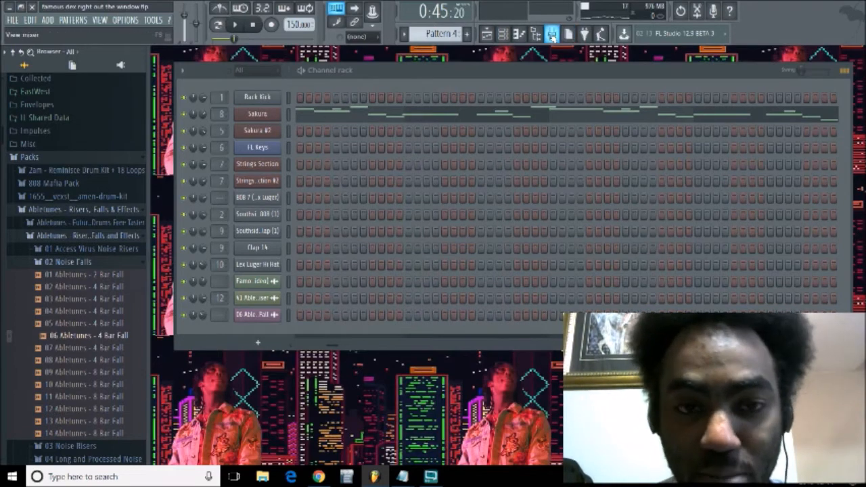
Step: Open the first Sakura channel's instrument, place its window below the channel's notes, and play Pattern 4
{"action": "left_click", "coordinate": [257, 113]}
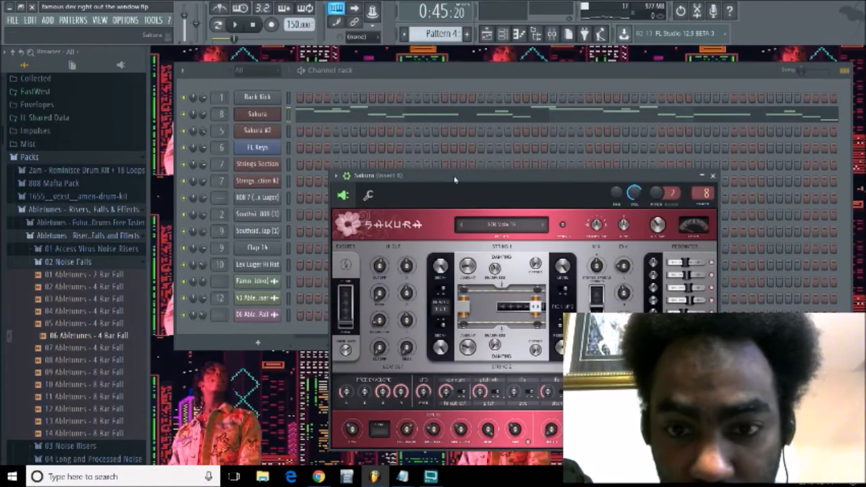
{"action": "left_click_drag", "start_coordinate": [497, 182], "coordinate": [475, 195]}
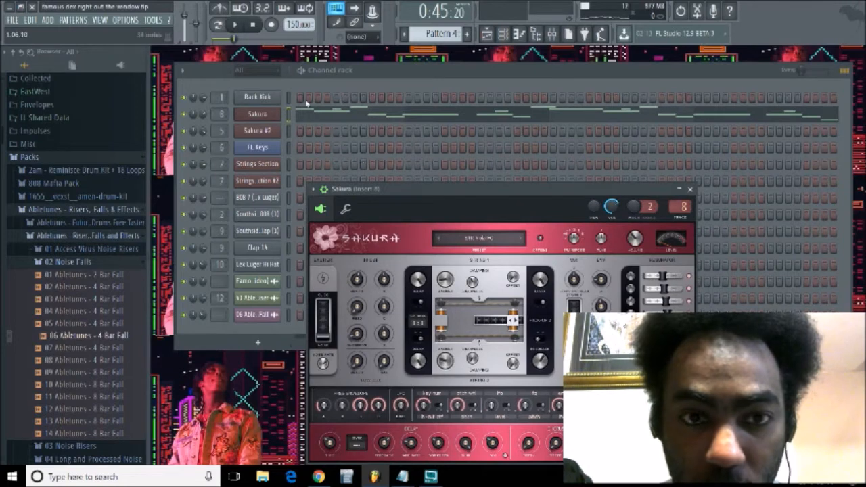
{"action": "key", "text": "space"}
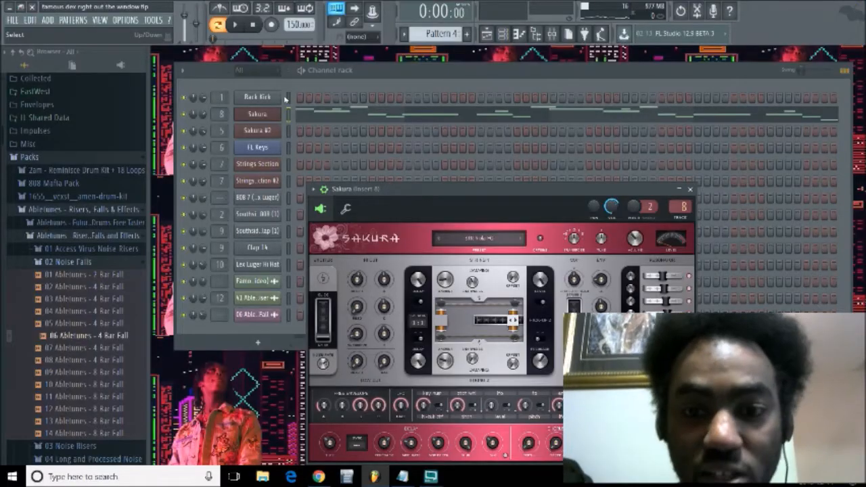
{"action": "left_click_drag", "start_coordinate": [400, 193], "coordinate": [378, 160]}
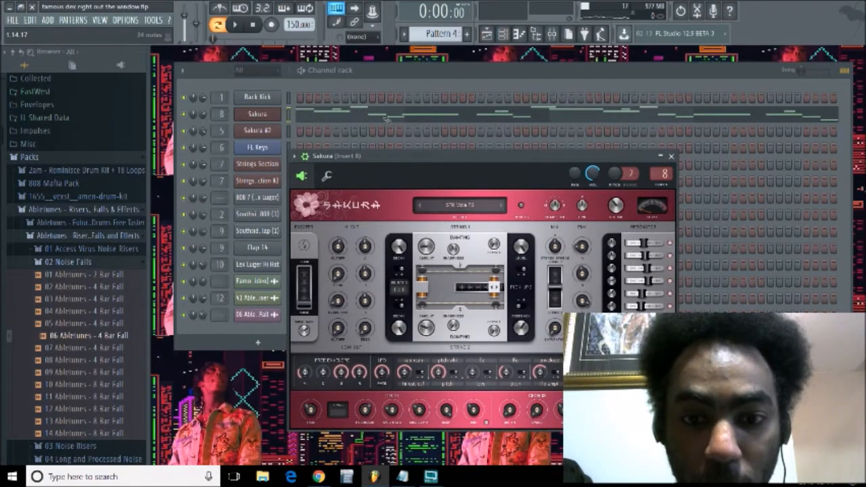
Step: Examine the Sakura melody of Pattern 4 in the piano roll while playing it from bar 2, and close the piano roll
{"action": "left_click", "coordinate": [386, 119]}
{"action": "scroll", "coordinate": [838, 293], "scroll_direction": "up", "scroll_amount": 10}
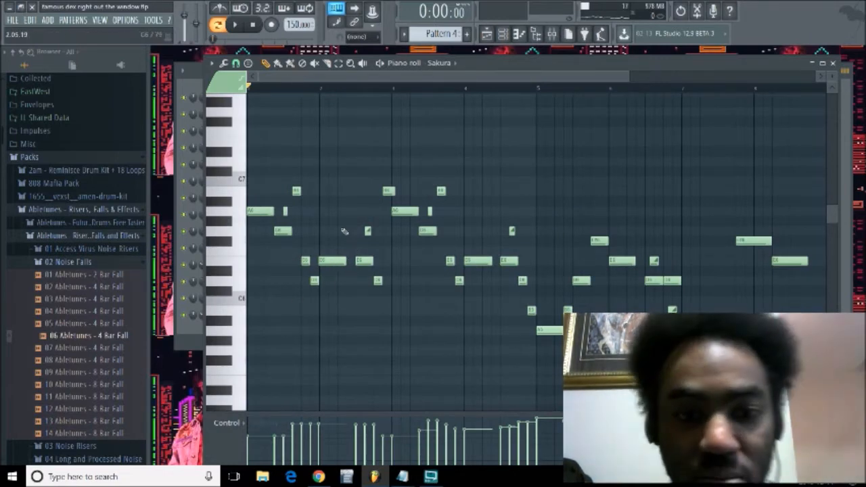
{"action": "scroll", "coordinate": [367, 250], "scroll_direction": "up", "scroll_amount": 4}
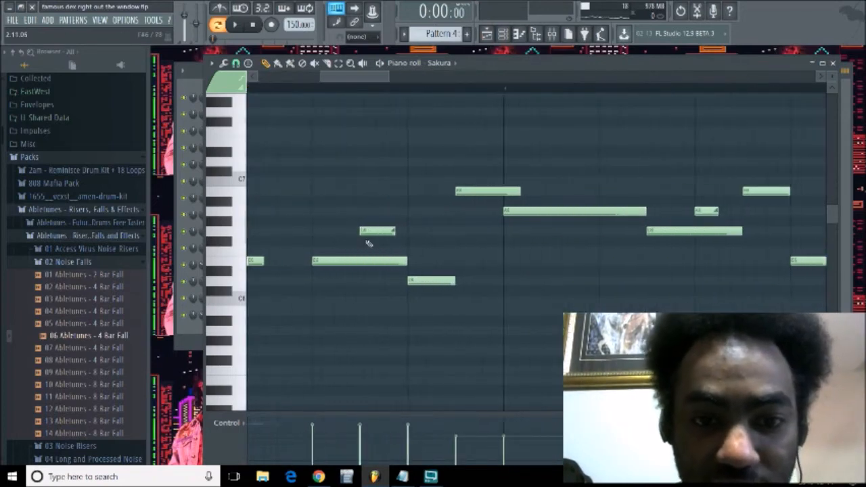
{"action": "left_click", "coordinate": [275, 87]}
{"action": "key", "text": "space"}
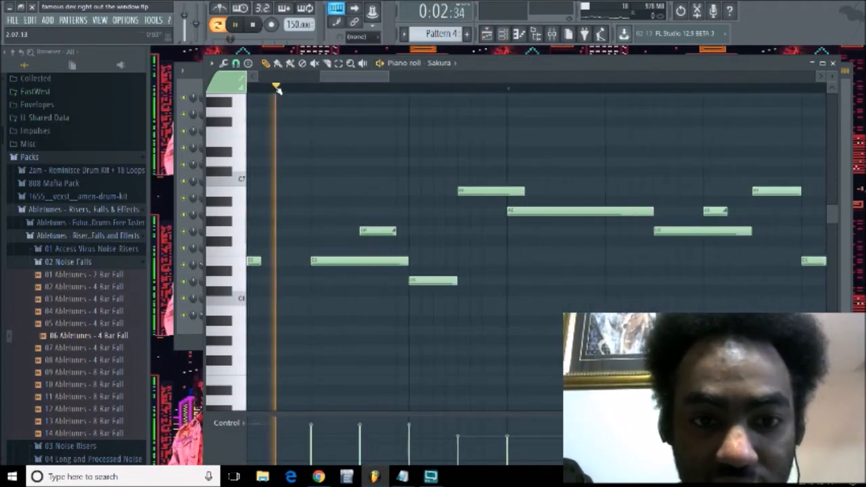
{"action": "left_click_drag", "start_coordinate": [324, 84], "coordinate": [478, 221]}
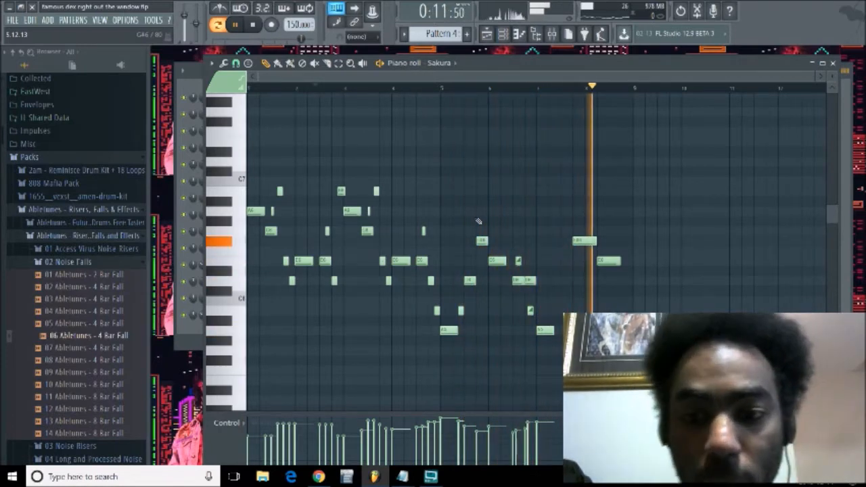
{"action": "key", "text": "space"}
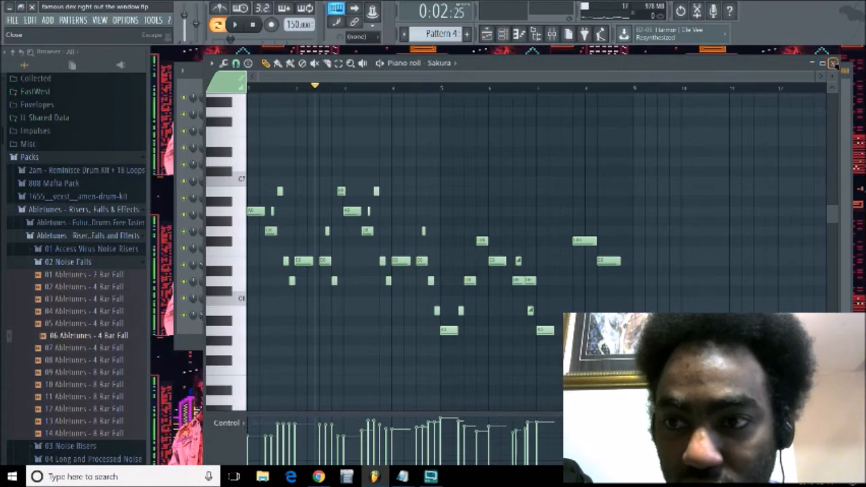
{"action": "left_click", "coordinate": [833, 63]}
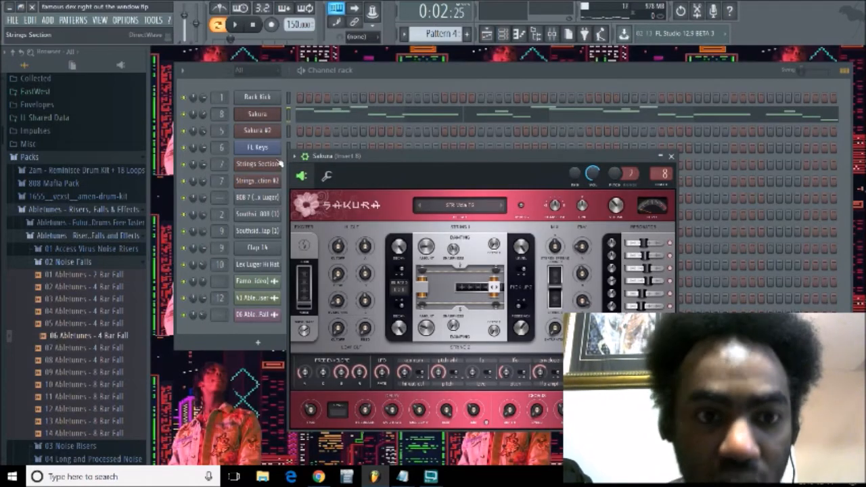
Step: Switch to Pattern 1, play the Sakura #2 notes in the piano roll, and close the piano roll
{"action": "scroll", "coordinate": [443, 35], "scroll_direction": "up", "scroll_amount": 3}
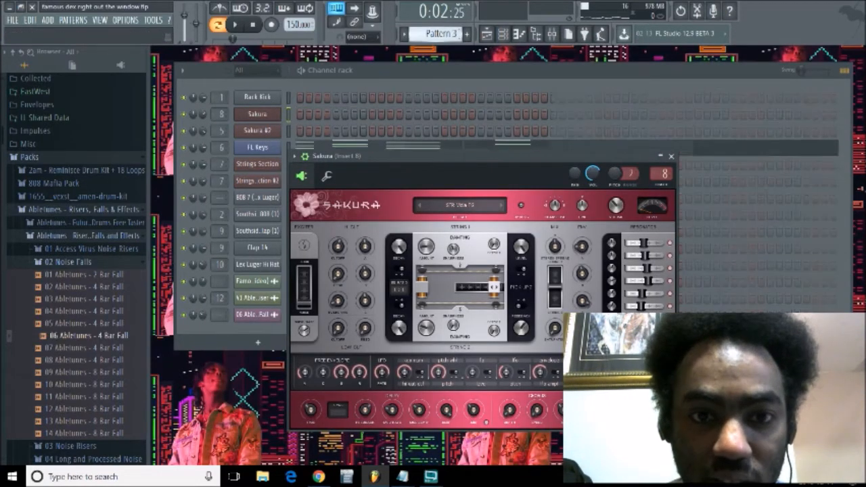
{"action": "left_click", "coordinate": [440, 76]}
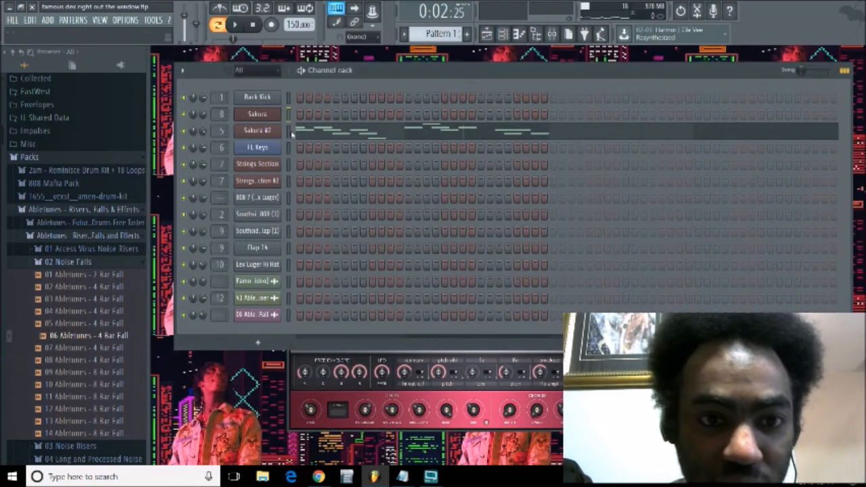
{"action": "left_click", "coordinate": [354, 135]}
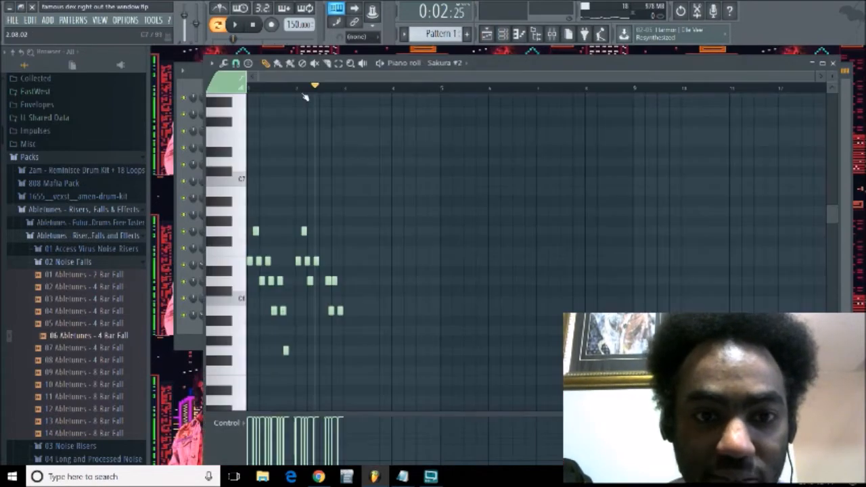
{"action": "key", "text": "space"}
{"action": "key", "text": "space"}
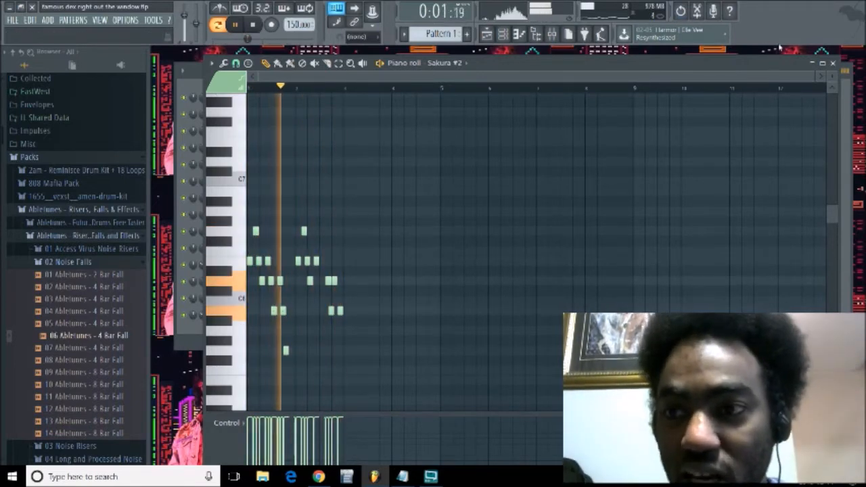
{"action": "left_click", "coordinate": [832, 63]}
{"action": "key", "text": "space"}
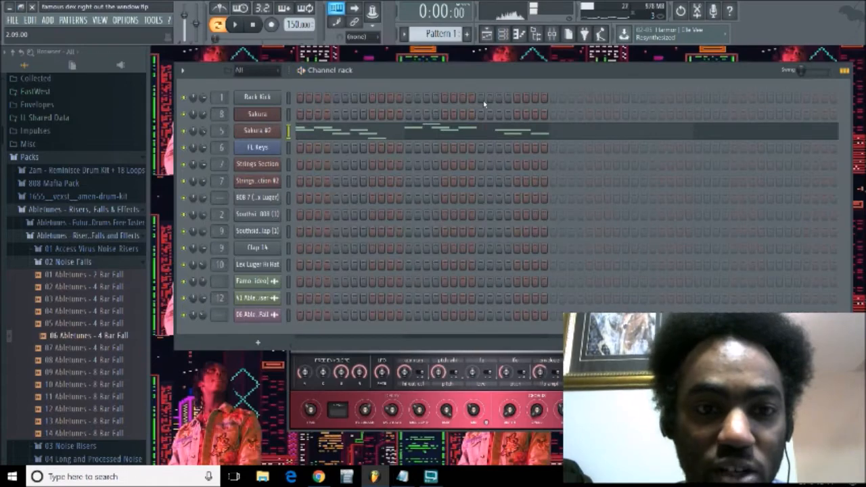
Step: Open the Sakura #2 instrument and inspect the effects on its mixer track, Insert 5
{"action": "left_click", "coordinate": [264, 131]}
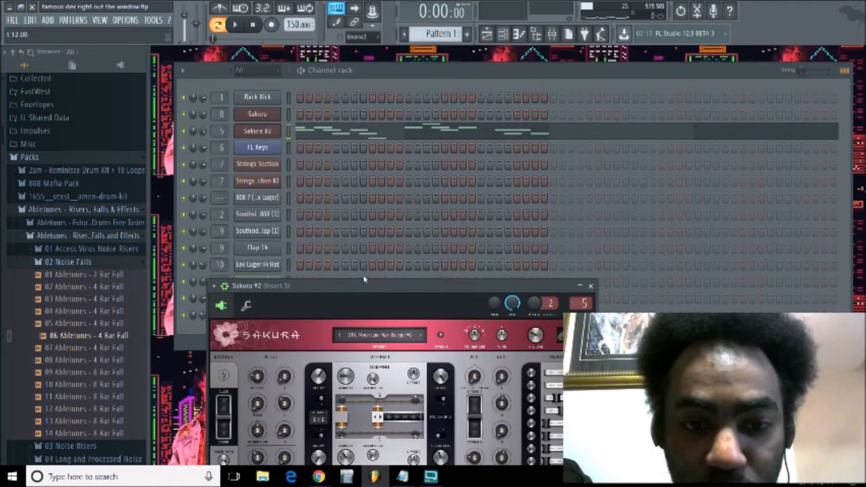
{"action": "left_click_drag", "start_coordinate": [364, 273], "coordinate": [371, 195]}
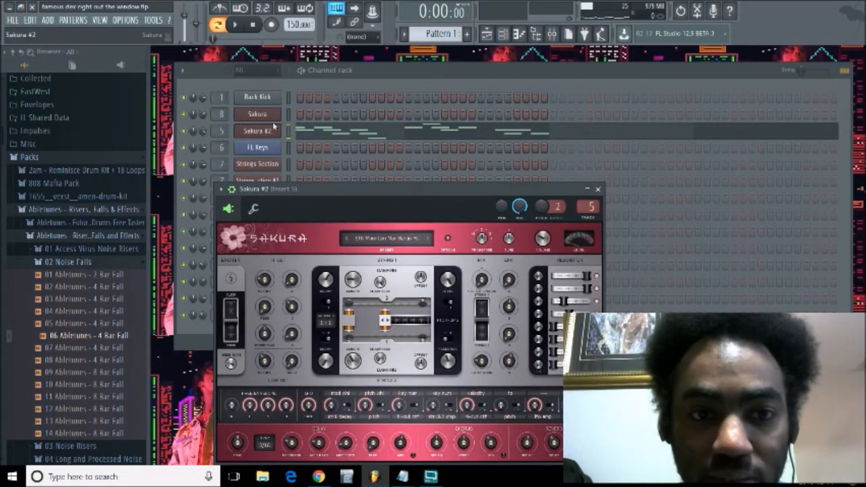
{"action": "left_click", "coordinate": [552, 33]}
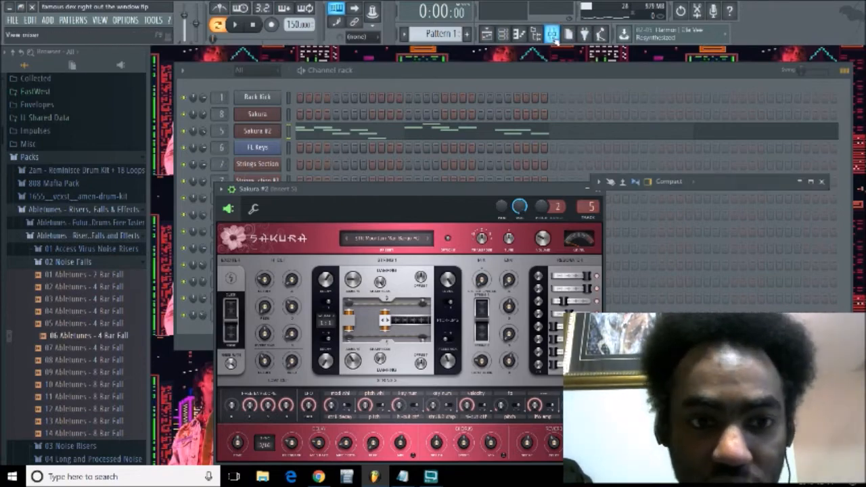
{"action": "left_click", "coordinate": [805, 182]}
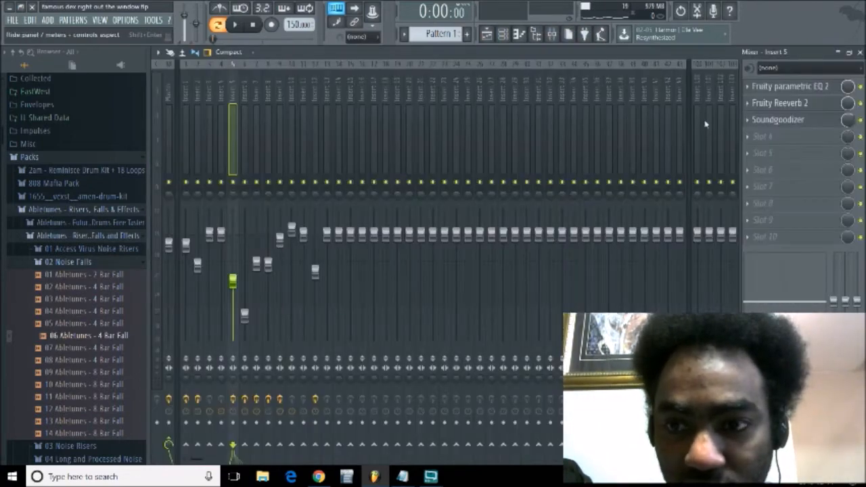
{"action": "left_click", "coordinate": [848, 53]}
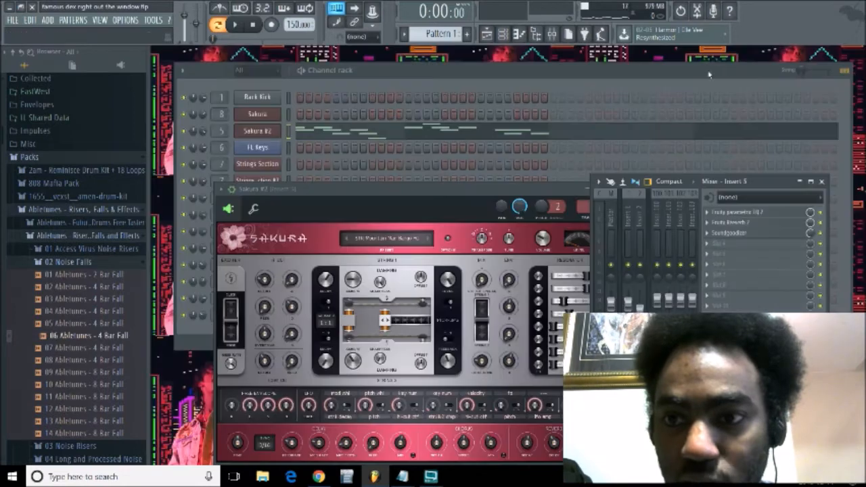
Step: Move the mixer over the Sakura #2 instrument and check Insert 5's Fruity parametric EQ 2 and Reeverb 2 while playing Pattern 1
{"action": "left_click_drag", "start_coordinate": [753, 183], "coordinate": [522, 150]}
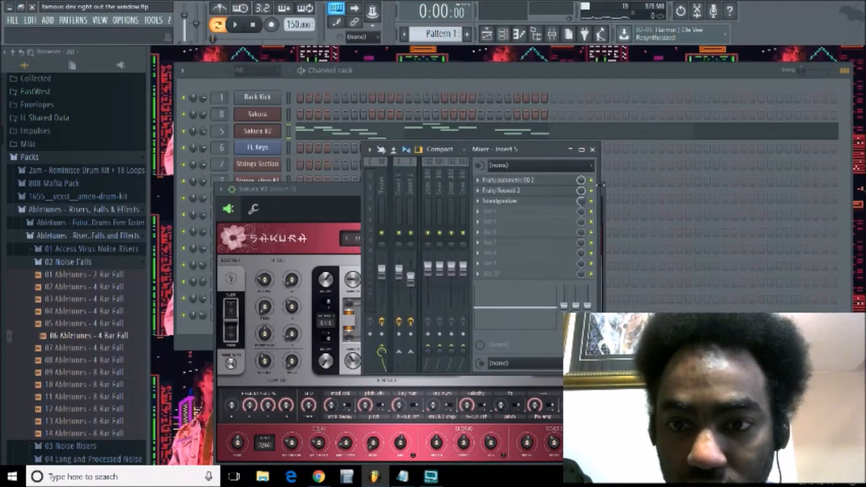
{"action": "left_click", "coordinate": [591, 201]}
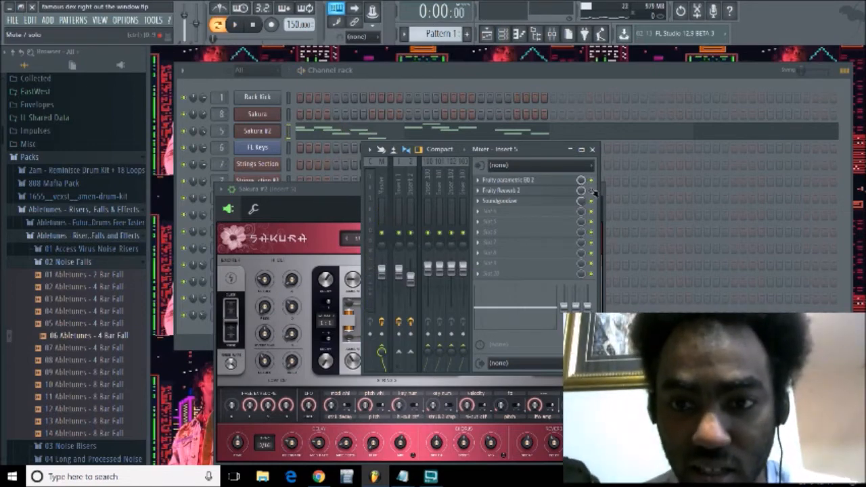
{"action": "left_click", "coordinate": [562, 180]}
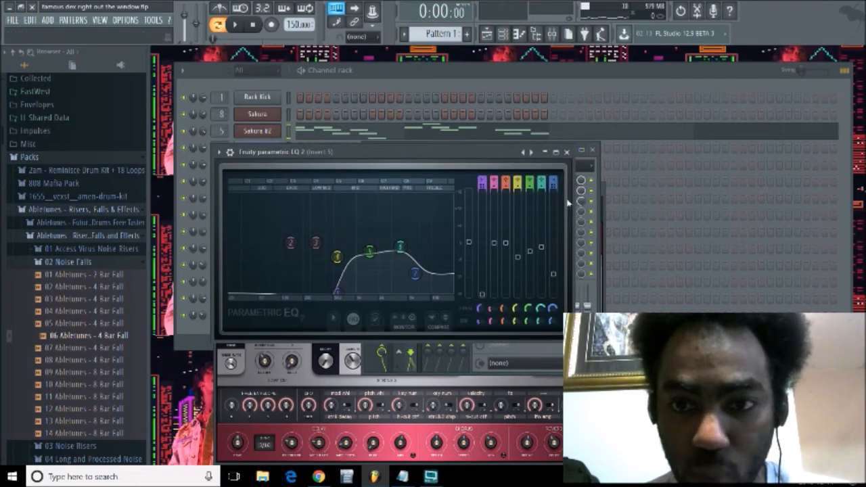
{"action": "left_click", "coordinate": [598, 201]}
{"action": "key", "text": "space"}
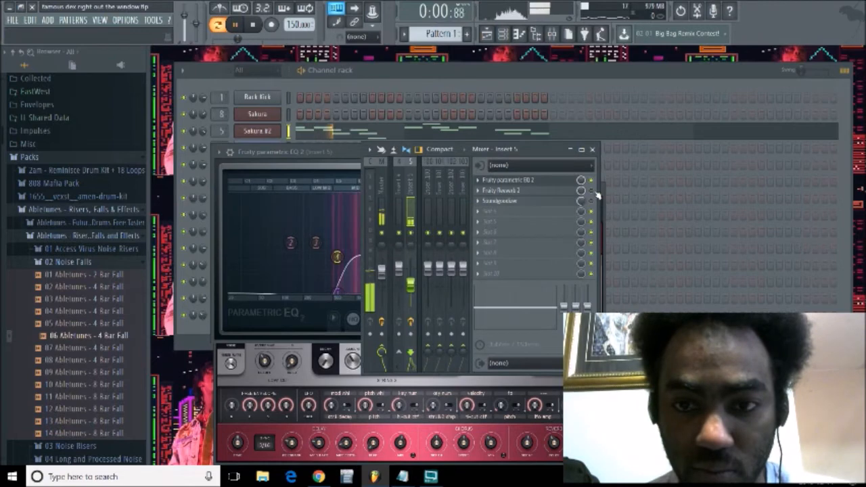
{"action": "key", "text": "space"}
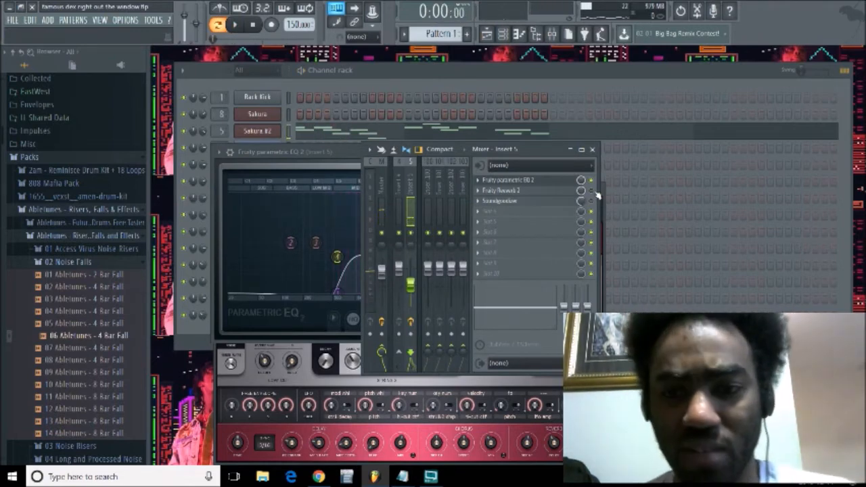
{"action": "left_click", "coordinate": [548, 193]}
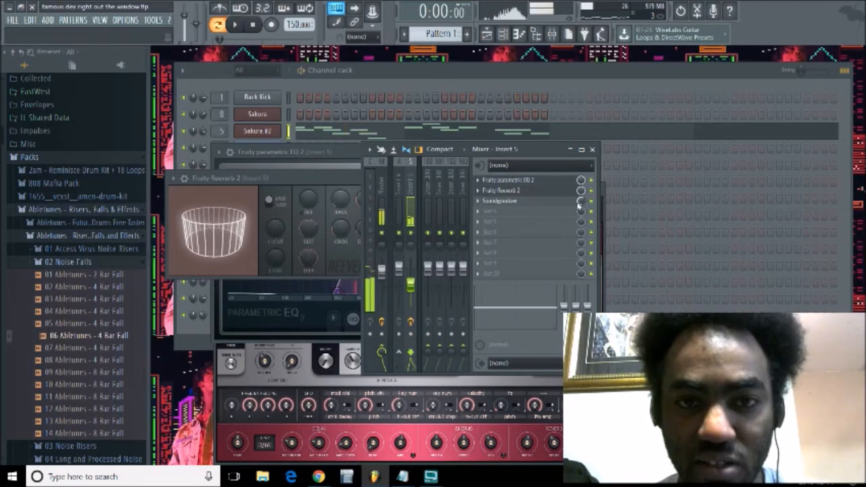
{"action": "left_click", "coordinate": [464, 84]}
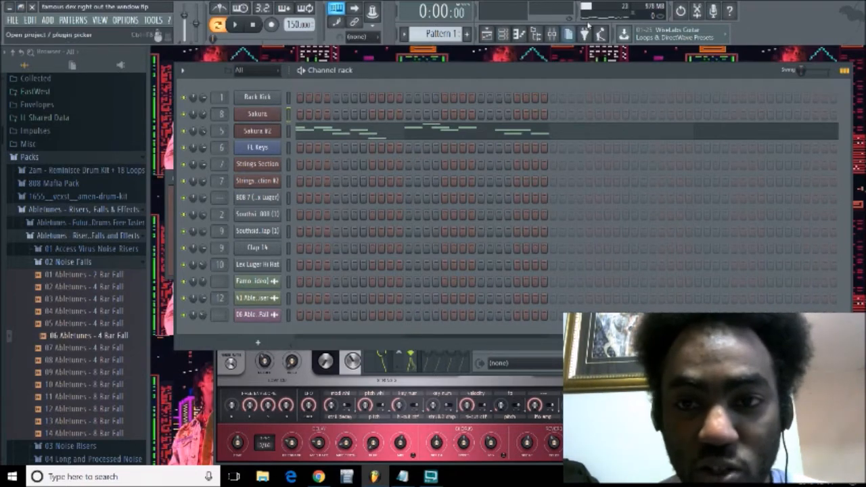
Step: Widen the mixer to show more tracks, open the Fruity parametric EQ 2 on Insert 8, and play Pattern 4
{"action": "left_click", "coordinate": [552, 34]}
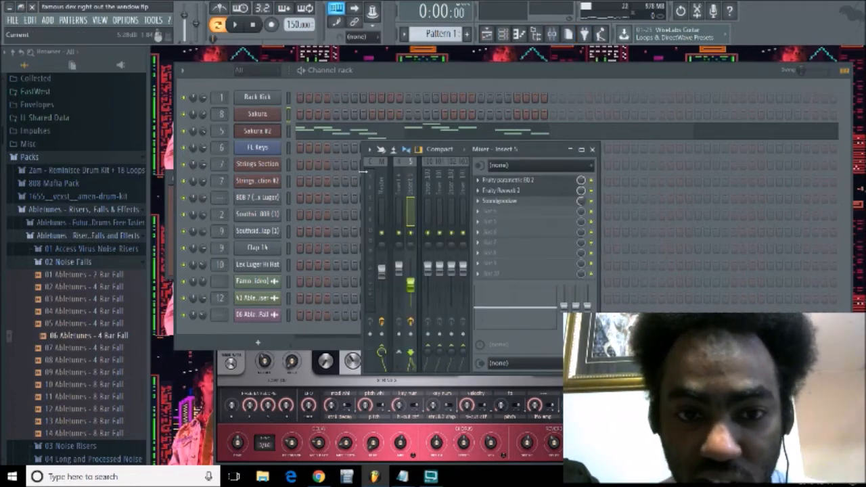
{"action": "left_click_drag", "start_coordinate": [360, 171], "coordinate": [211, 172]}
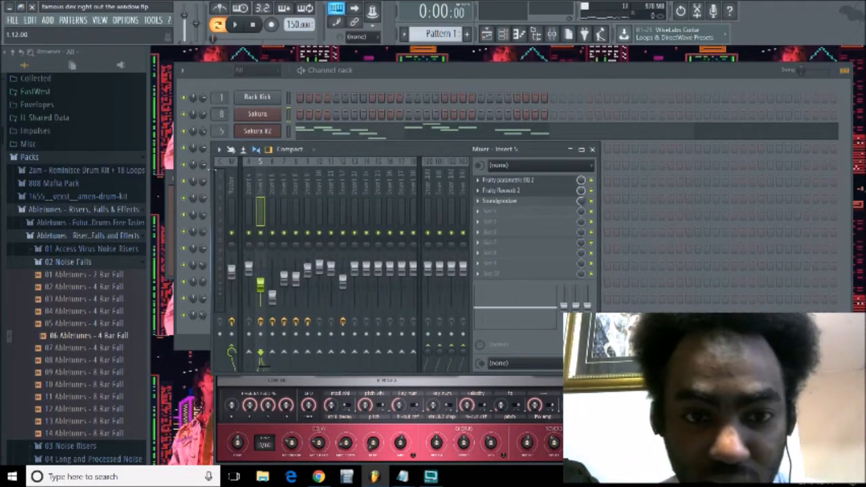
{"action": "left_click", "coordinate": [296, 188]}
{"action": "left_click", "coordinate": [535, 180]}
{"action": "key", "text": "space"}
{"action": "key", "text": "space"}
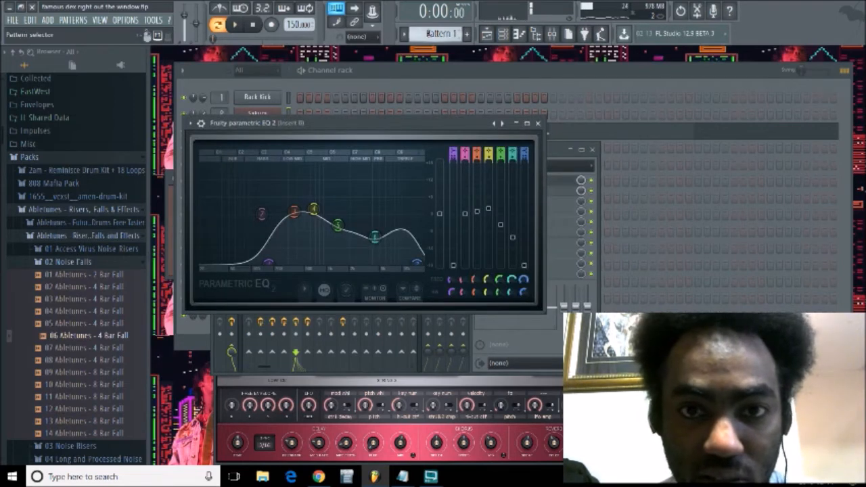
{"action": "scroll", "coordinate": [429, 32], "scroll_direction": "down", "scroll_amount": 3}
{"action": "key", "text": "space"}
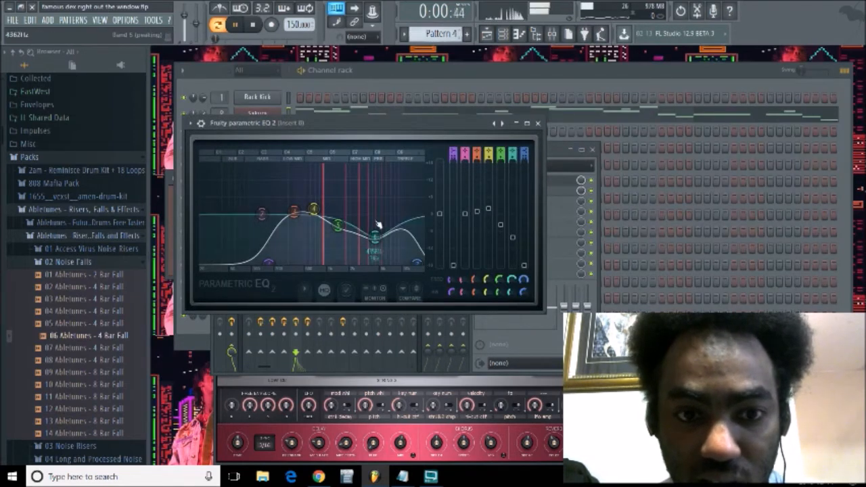
Step: View Insert 8's Soundgoodizer, compare the sound with the EQ bypassed and re-enabled, stop playback, and return to the channel rack
{"action": "left_click", "coordinate": [551, 156]}
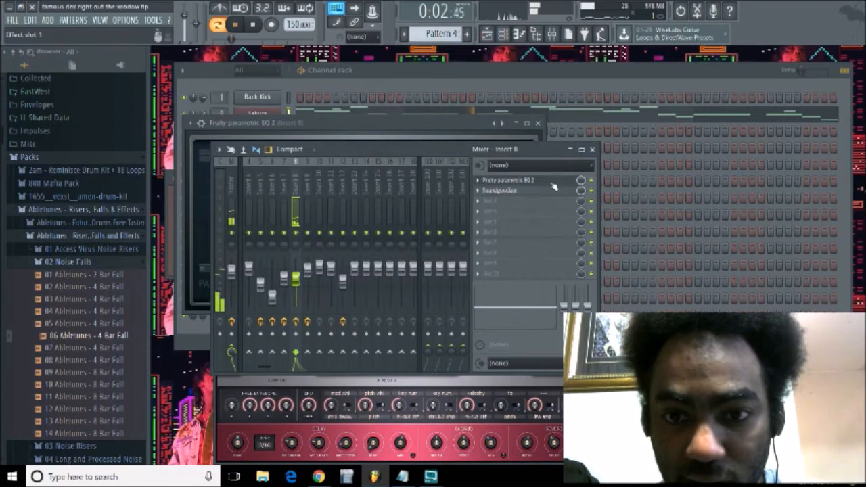
{"action": "left_click", "coordinate": [550, 192]}
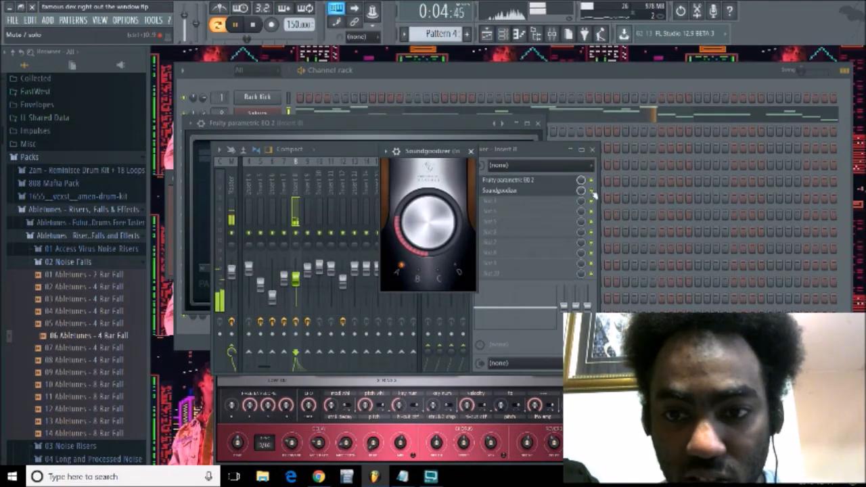
{"action": "left_click", "coordinate": [591, 181]}
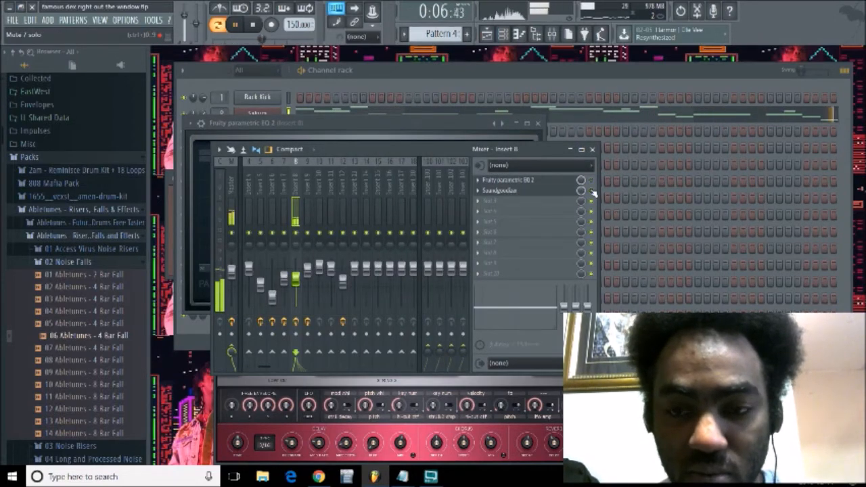
{"action": "left_click", "coordinate": [590, 181]}
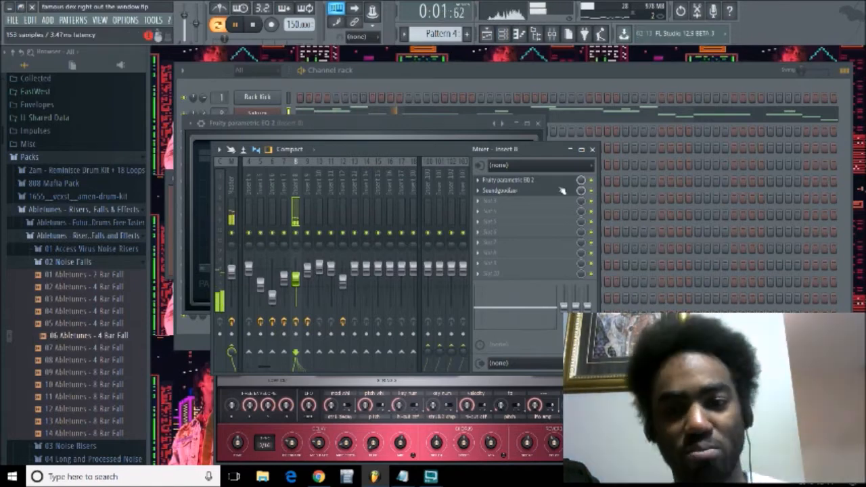
{"action": "key", "text": "space"}
{"action": "left_click", "coordinate": [389, 85]}
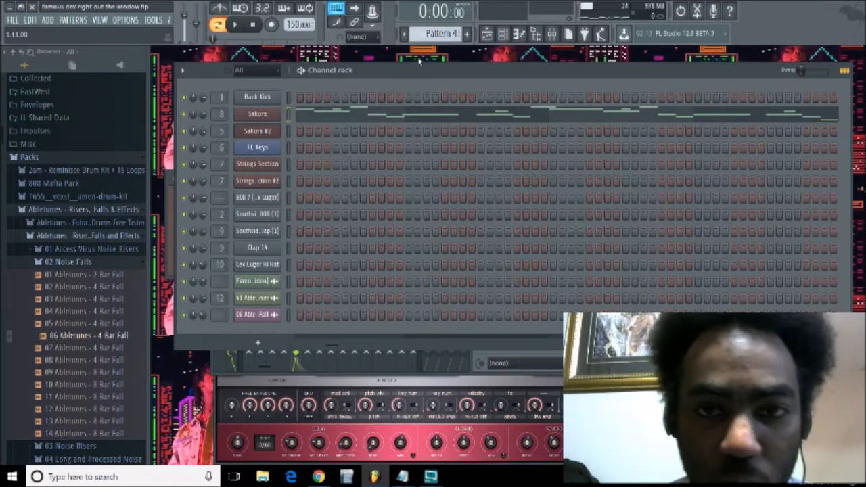
Step: Switch to Pattern 2, open the Strings Section instrument, and bring the channel rack back to the front
{"action": "scroll", "coordinate": [436, 34], "scroll_direction": "down", "scroll_amount": 1}
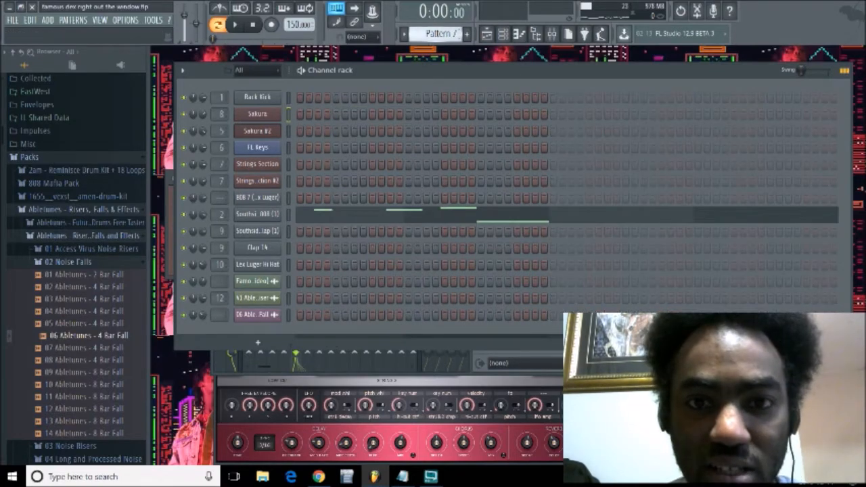
{"action": "scroll", "coordinate": [437, 34], "scroll_direction": "up", "scroll_amount": 6}
{"action": "scroll", "coordinate": [437, 34], "scroll_direction": "down", "scroll_amount": 1}
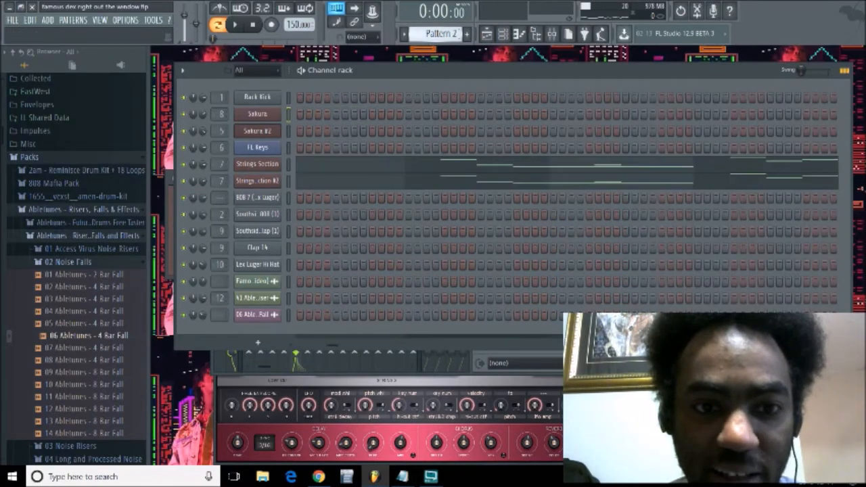
{"action": "left_click", "coordinate": [263, 170]}
{"action": "left_click", "coordinate": [314, 75]}
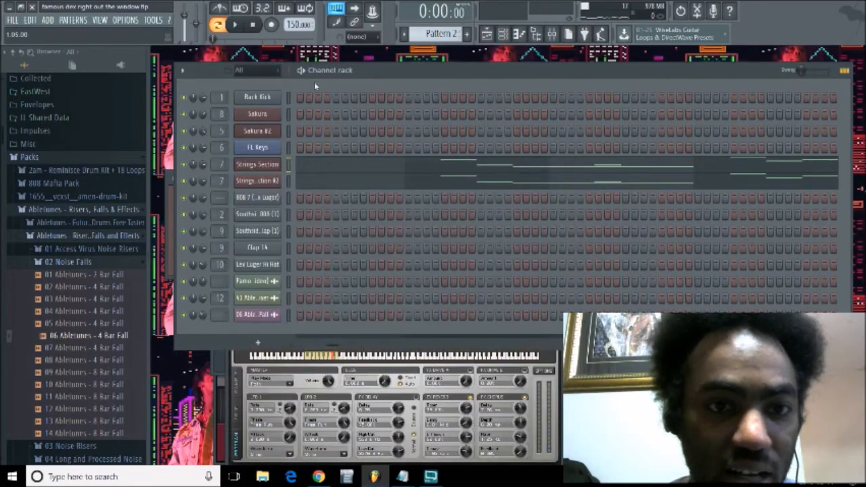
Step: Collapse the Abletunes folders in the browser and expand the Orchestral presets inside the Instruments pack
{"action": "left_click", "coordinate": [61, 264]}
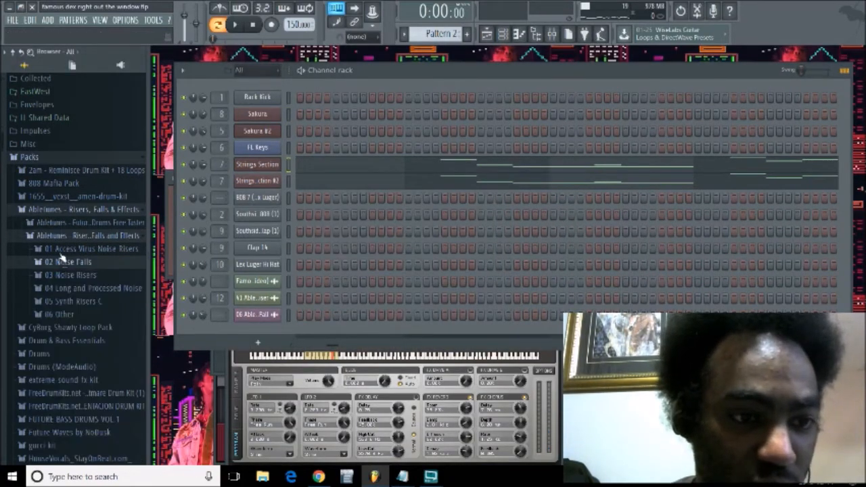
{"action": "left_click", "coordinate": [21, 210]}
{"action": "left_click_drag", "start_coordinate": [2, 153], "coordinate": [15, 218]}
{"action": "left_click", "coordinate": [53, 190]}
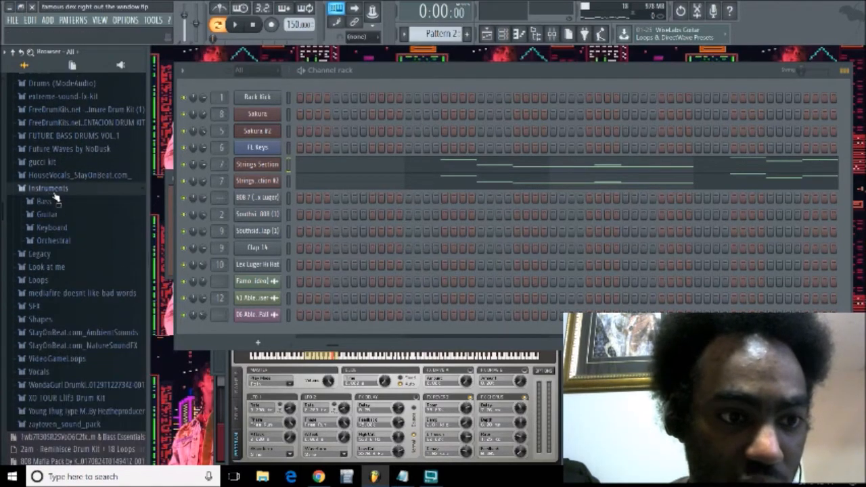
{"action": "left_click", "coordinate": [54, 240]}
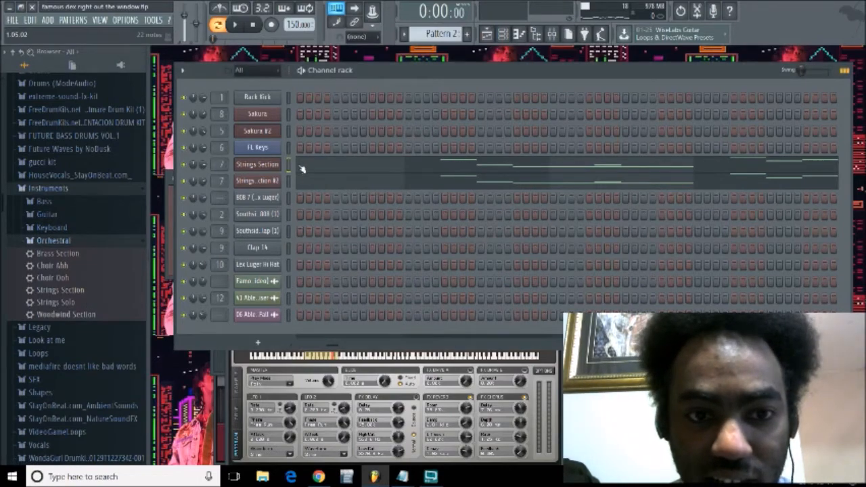
Step: Show the Strings Section instrument in DirectWave and close its window
{"action": "left_click", "coordinate": [273, 168]}
{"action": "left_click", "coordinate": [274, 169]}
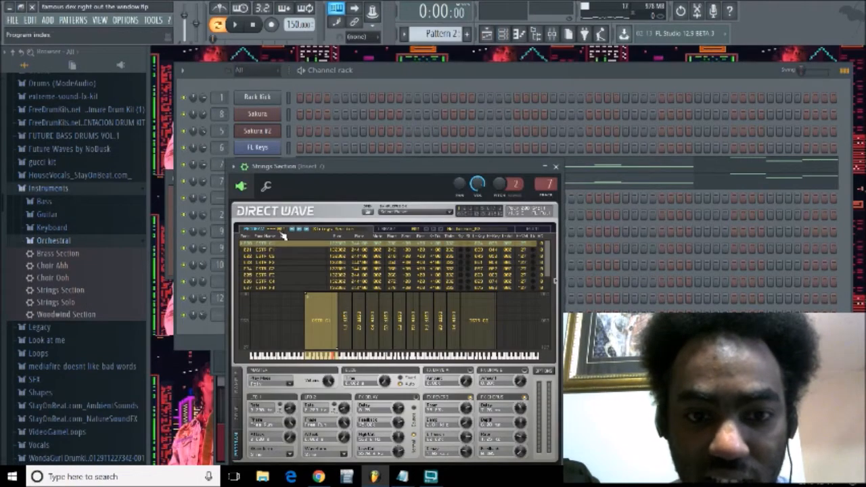
{"action": "left_click", "coordinate": [556, 167]}
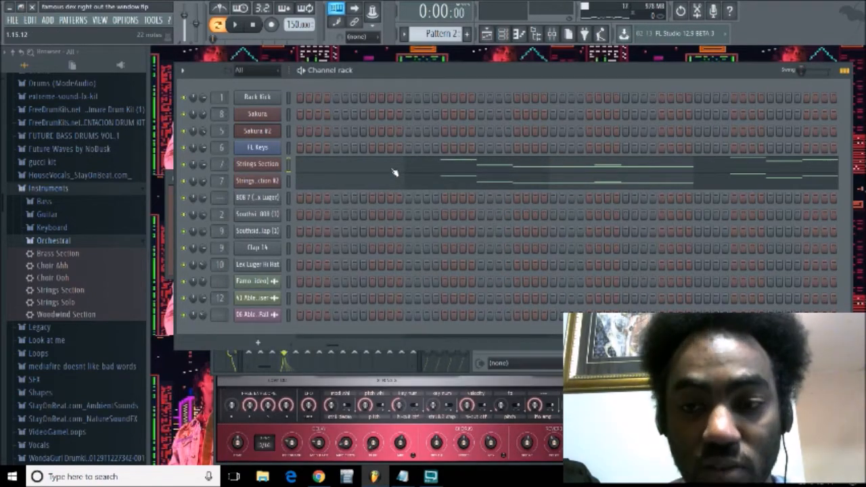
Step: Open the Strings Section notes of Pattern 2 in the piano roll and play them through
{"action": "left_click", "coordinate": [391, 170]}
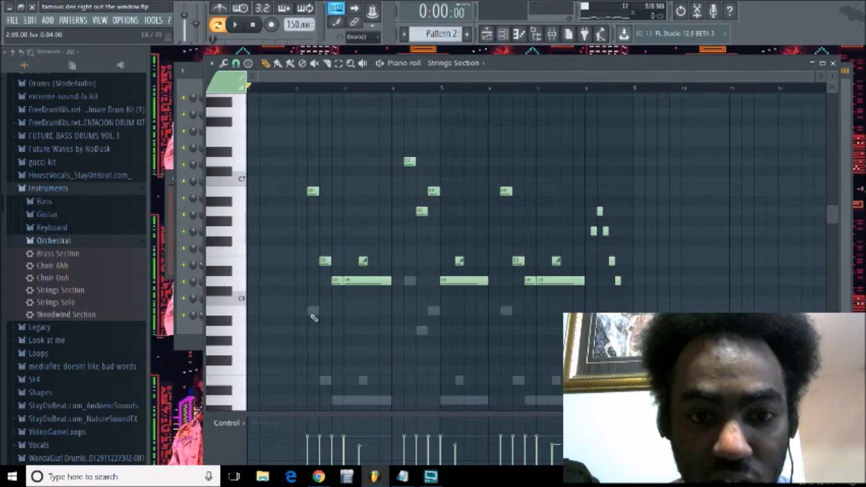
{"action": "scroll", "coordinate": [834, 212], "scroll_direction": "down", "scroll_amount": 2}
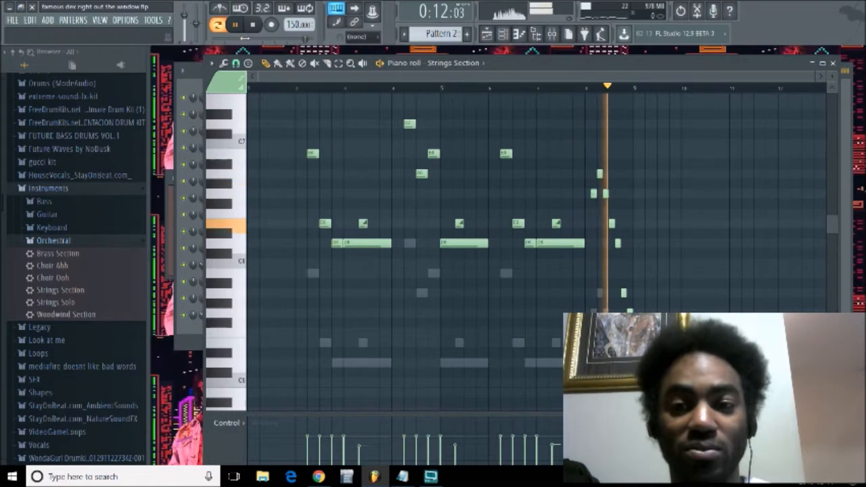
{"action": "key", "text": "space"}
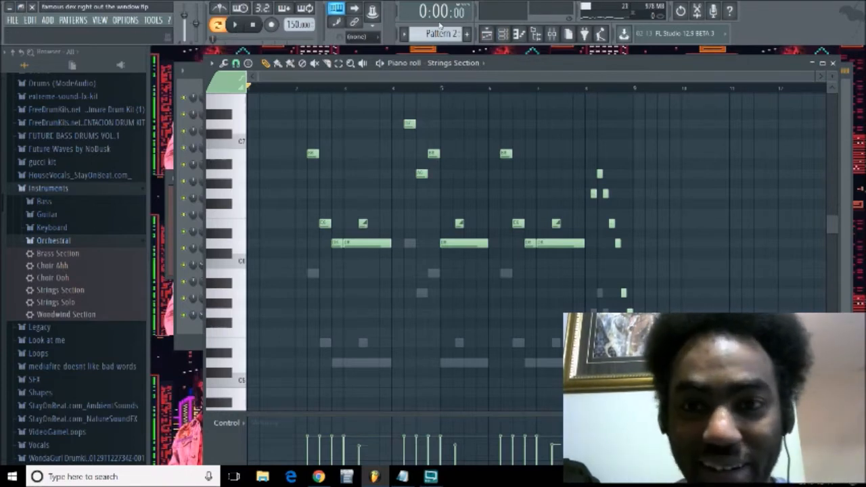
Step: Inspect the Fruity Reeverb 2 and Fruity parametric EQ 2 on the strings' mixer track, Insert 7
{"action": "left_click_drag", "start_coordinate": [574, 67], "coordinate": [558, 73]}
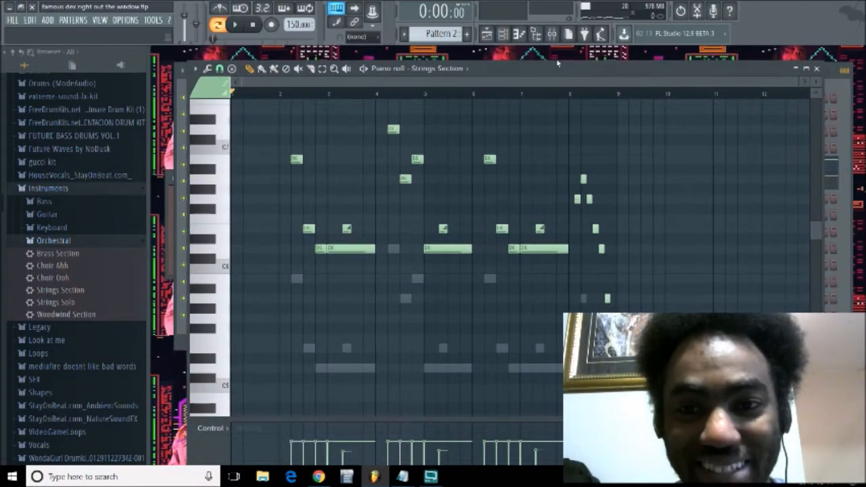
{"action": "left_click", "coordinate": [551, 33]}
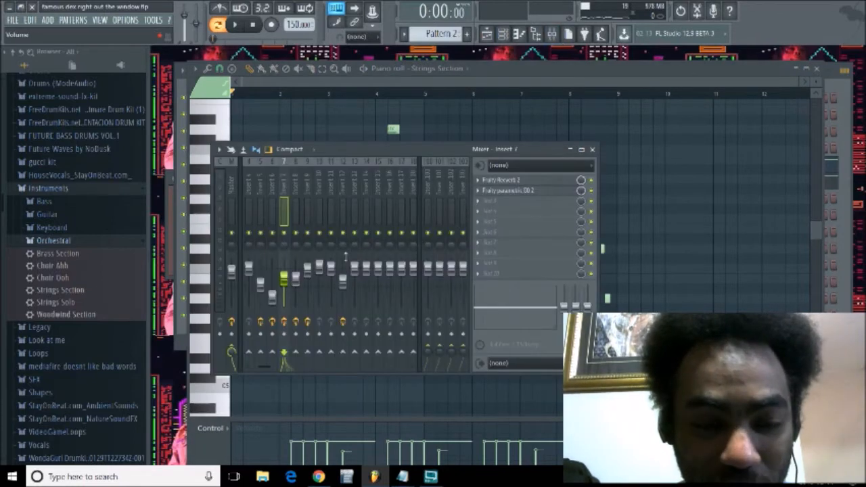
{"action": "left_click_drag", "start_coordinate": [365, 152], "coordinate": [434, 146]}
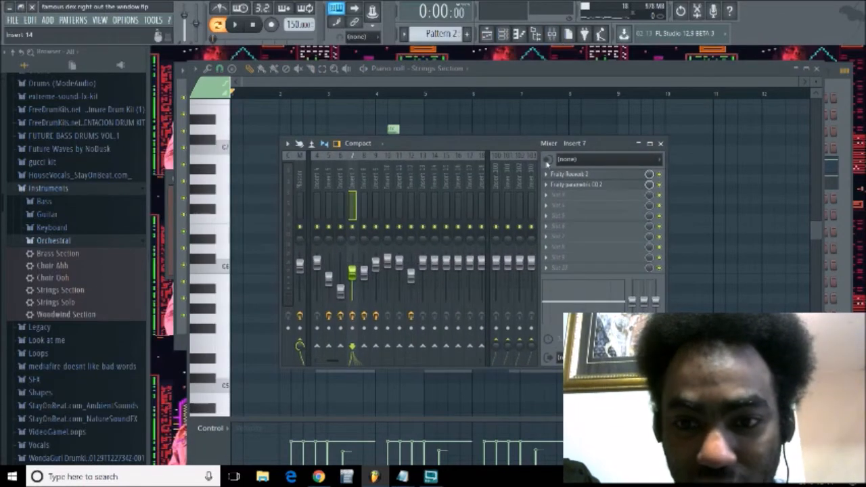
{"action": "left_click", "coordinate": [590, 175]}
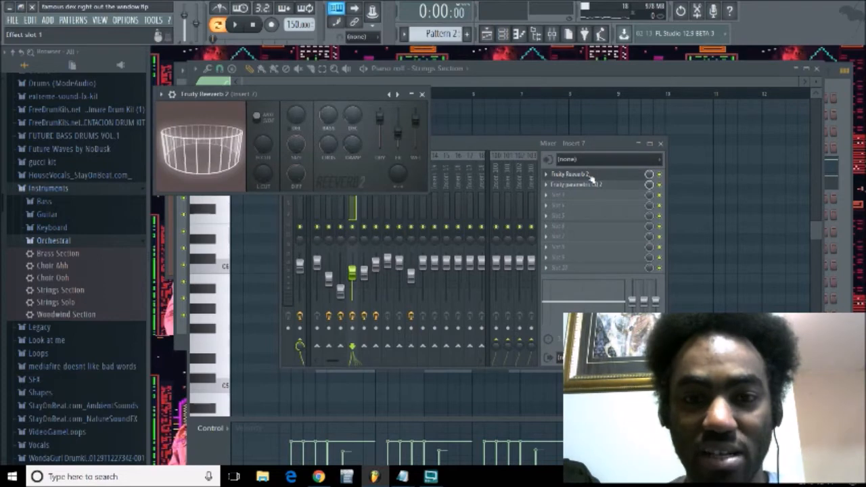
{"action": "left_click", "coordinate": [590, 175]}
{"action": "left_click", "coordinate": [592, 185]}
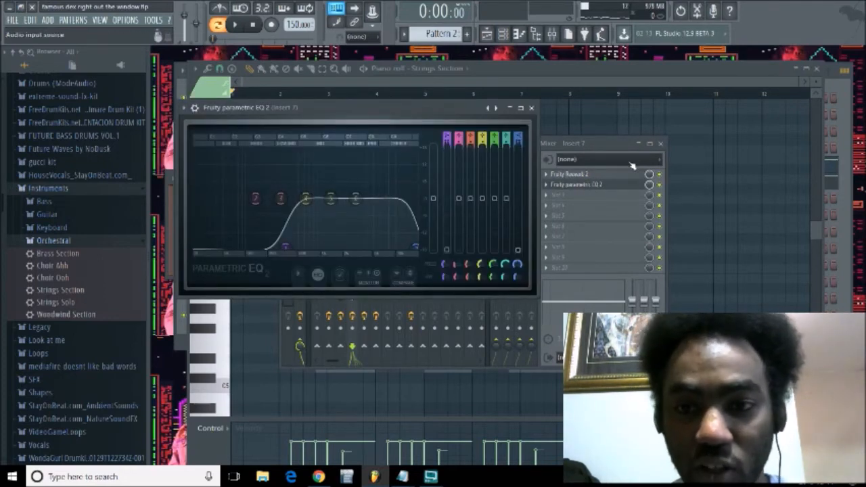
{"action": "left_click", "coordinate": [612, 148]}
Step: Play the Strings Section notes in the piano roll and show the slide setting in the properties of the short E6 note in bar 3
{"action": "left_click", "coordinate": [477, 70]}
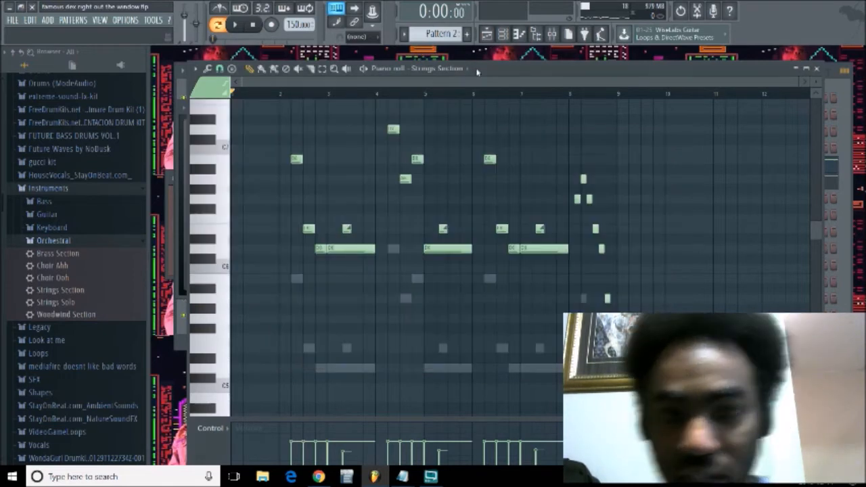
{"action": "key", "text": "space"}
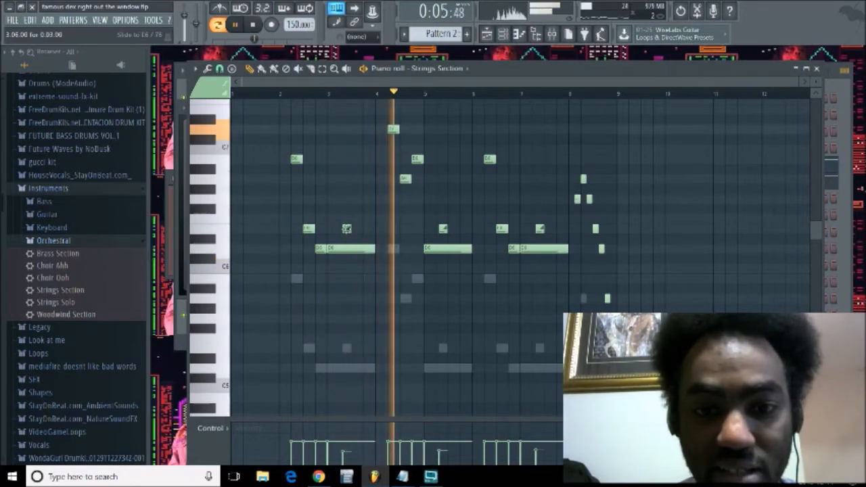
{"action": "scroll", "coordinate": [332, 284], "scroll_direction": "up", "scroll_amount": 3}
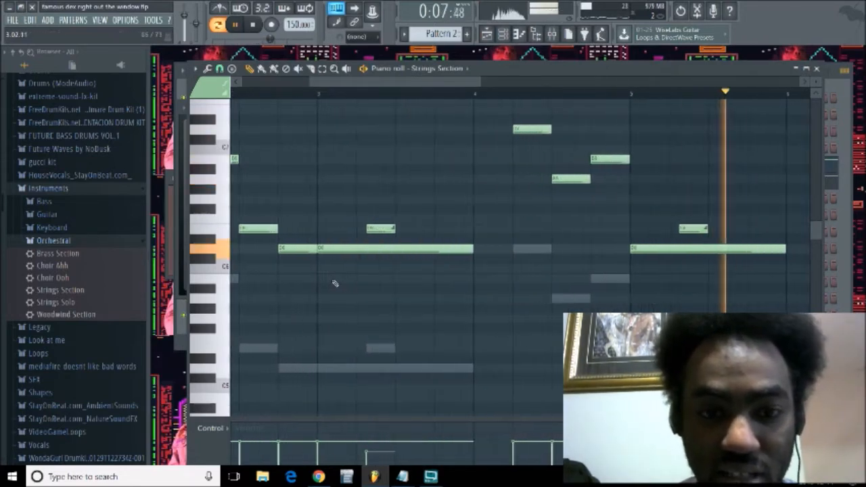
{"action": "key", "text": "space"}
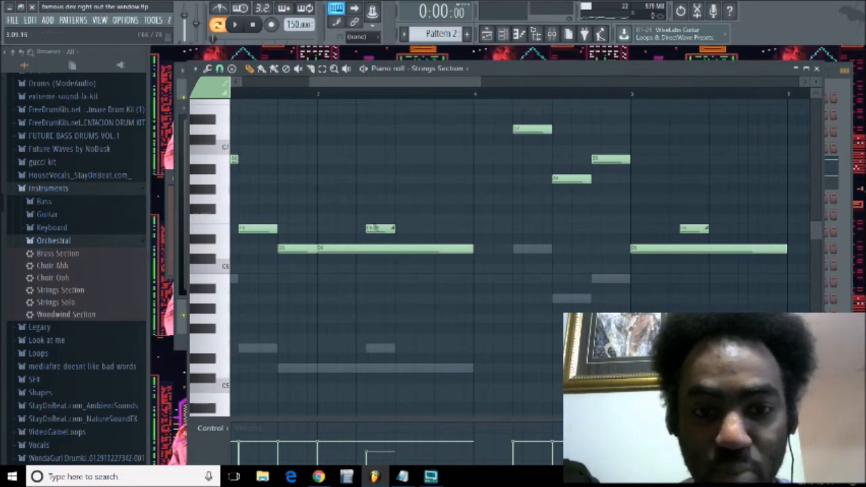
{"action": "double_click", "coordinate": [371, 230]}
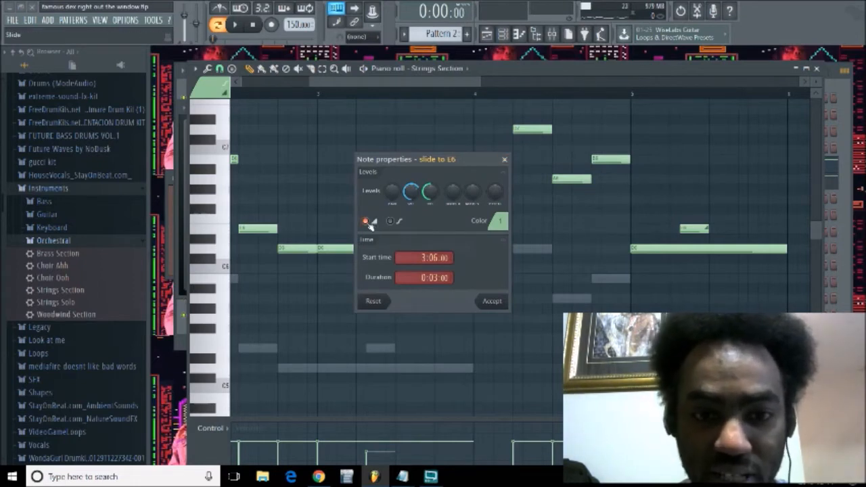
{"action": "left_click", "coordinate": [504, 160]}
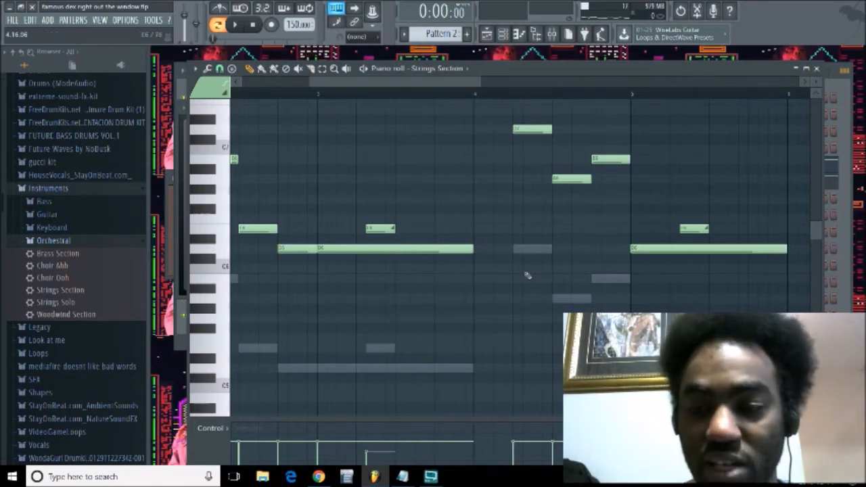
Step: Look over the whole Strings Section melody through bar 8 and close the piano roll
{"action": "scroll", "coordinate": [527, 275], "scroll_direction": "down", "scroll_amount": 5}
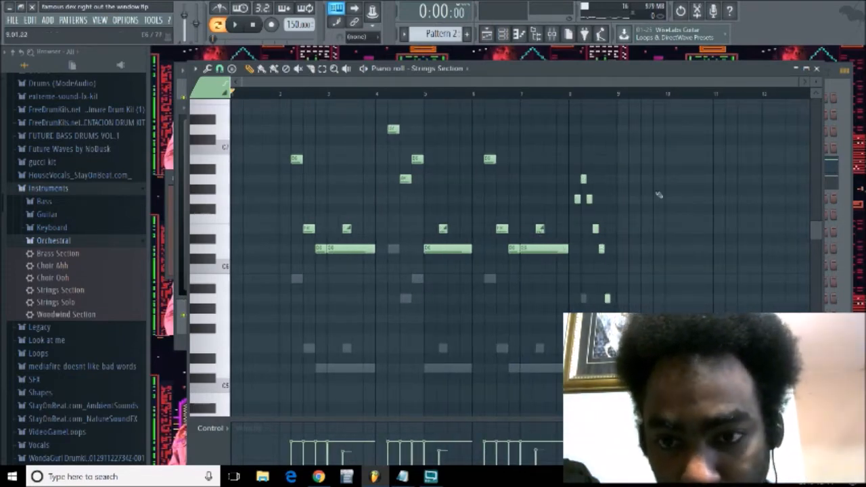
{"action": "scroll", "coordinate": [667, 188], "scroll_direction": "up", "scroll_amount": 2}
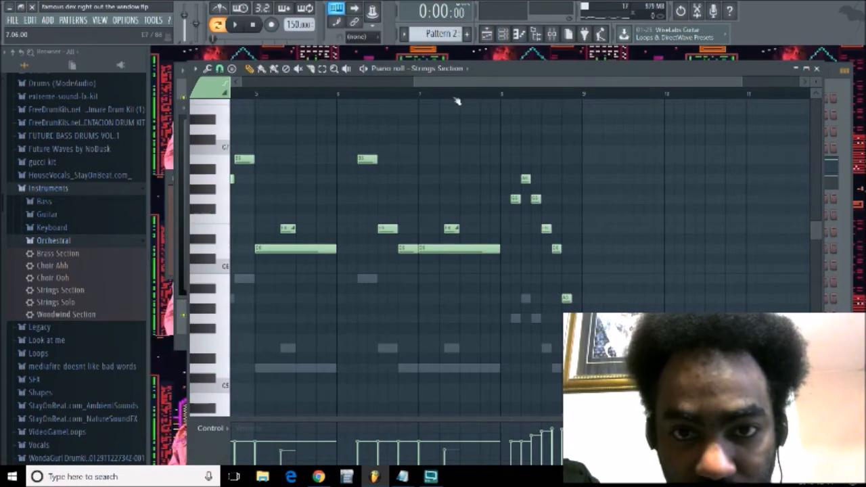
{"action": "scroll", "coordinate": [462, 80], "scroll_direction": "up", "scroll_amount": 6}
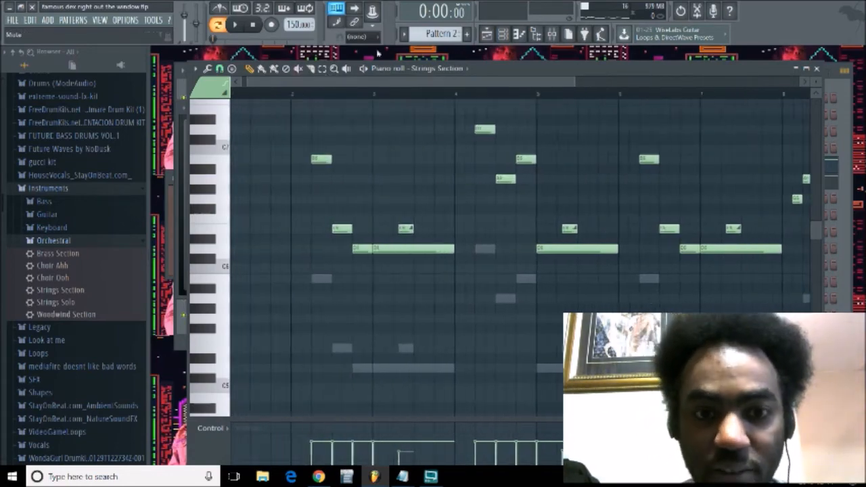
{"action": "left_click", "coordinate": [816, 68]}
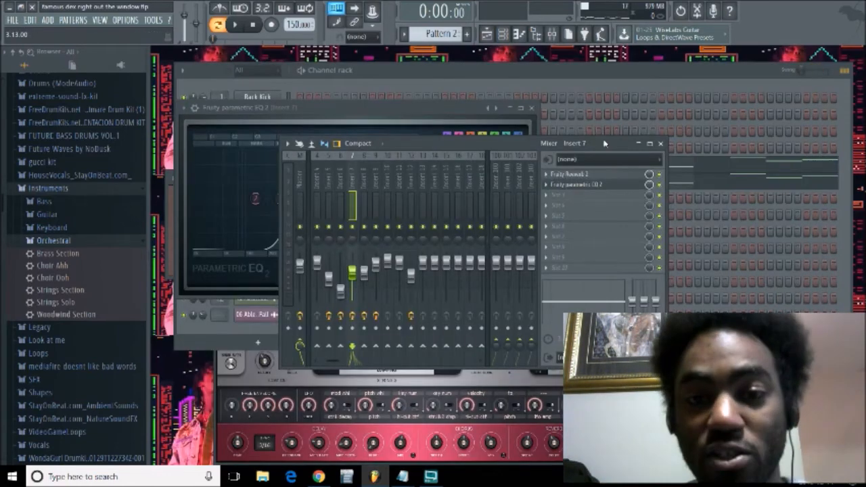
Step: Bring the channel rack to the front, switch to Pattern 3 and play its FL Keys chords
{"action": "left_click", "coordinate": [536, 79]}
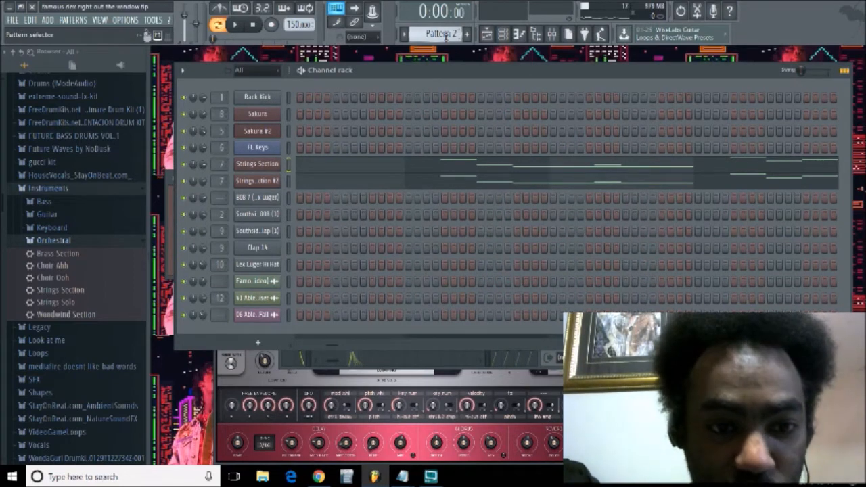
{"action": "scroll", "coordinate": [441, 34], "scroll_direction": "up", "scroll_amount": 1}
{"action": "scroll", "coordinate": [441, 34], "scroll_direction": "down", "scroll_amount": 3}
{"action": "scroll", "coordinate": [441, 34], "scroll_direction": "up", "scroll_amount": 1}
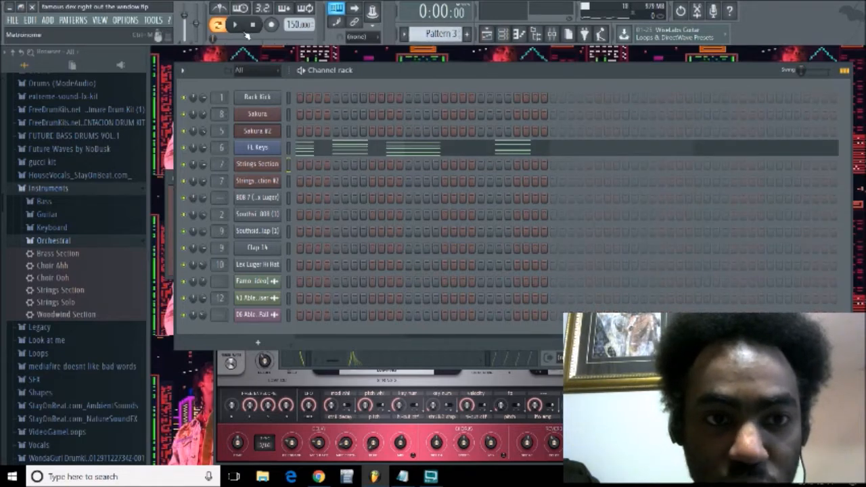
{"action": "key", "text": "space"}
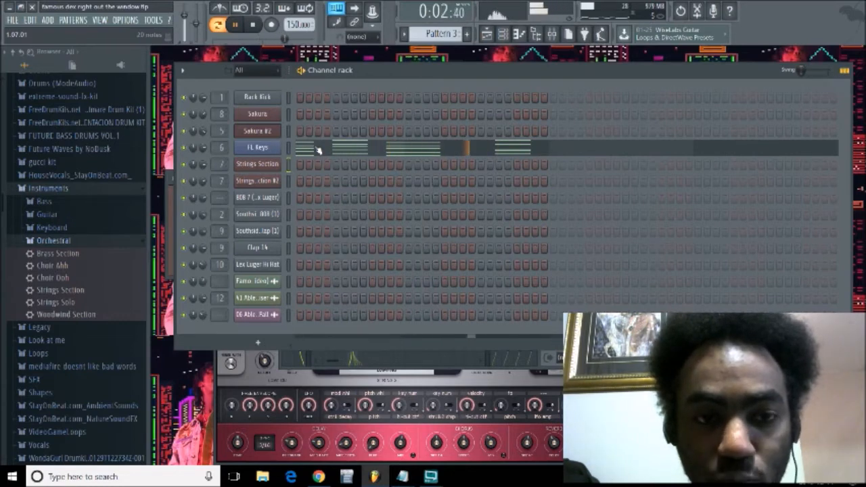
{"action": "key", "text": "space"}
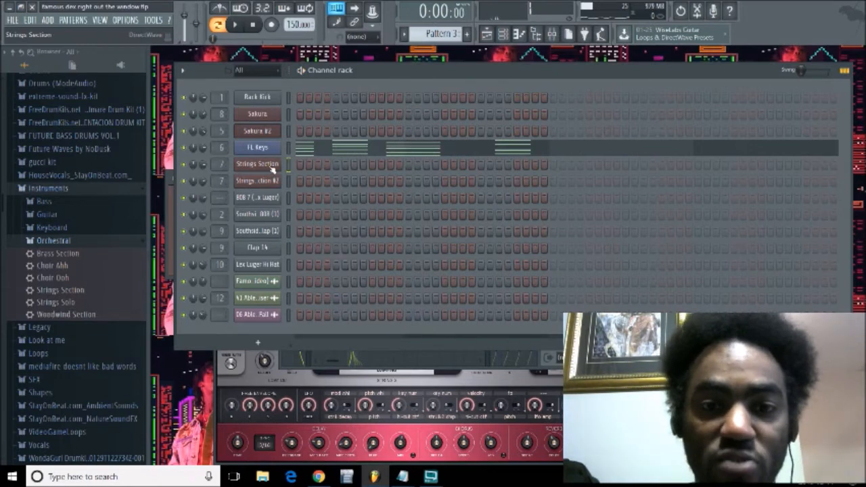
Step: Flip between Pattern 2 and Pattern 3, and start Pattern 3 playing again
{"action": "left_click_drag", "start_coordinate": [439, 34], "coordinate": [440, 41]}
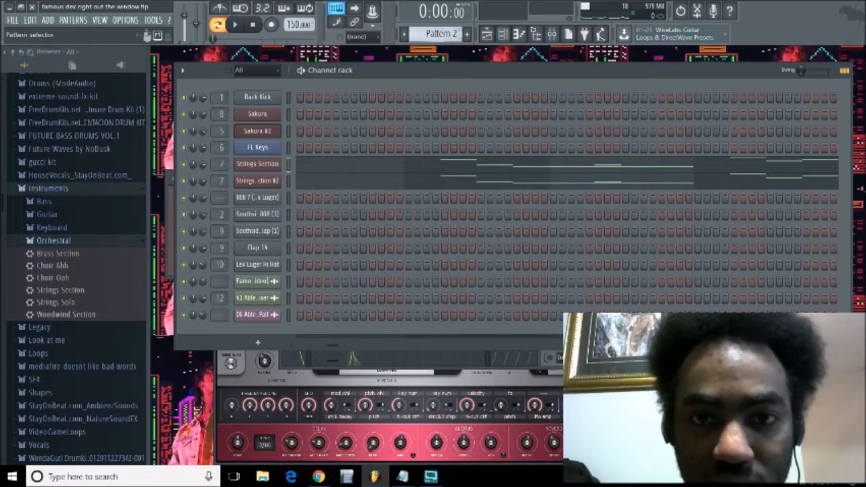
{"action": "scroll", "coordinate": [443, 34], "scroll_direction": "down", "scroll_amount": 2}
{"action": "scroll", "coordinate": [443, 34], "scroll_direction": "up", "scroll_amount": 1}
{"action": "key", "text": "space"}
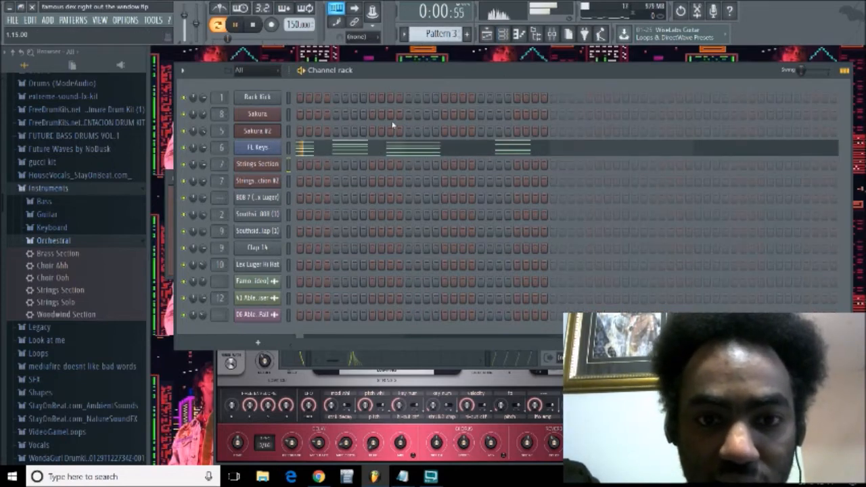
Step: Show the FL Keys notes in the piano roll and the FL Keys instrument with its Rhodes sound during playback
{"action": "left_click", "coordinate": [386, 145]}
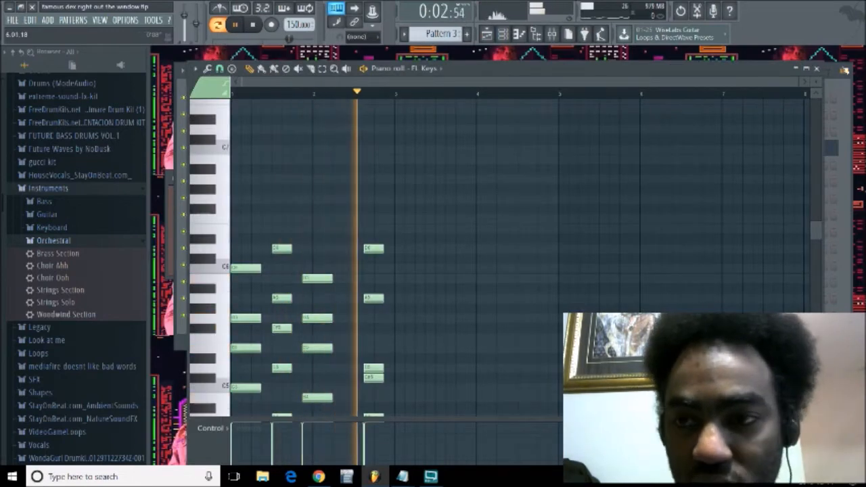
{"action": "left_click", "coordinate": [816, 69]}
{"action": "left_click", "coordinate": [277, 150]}
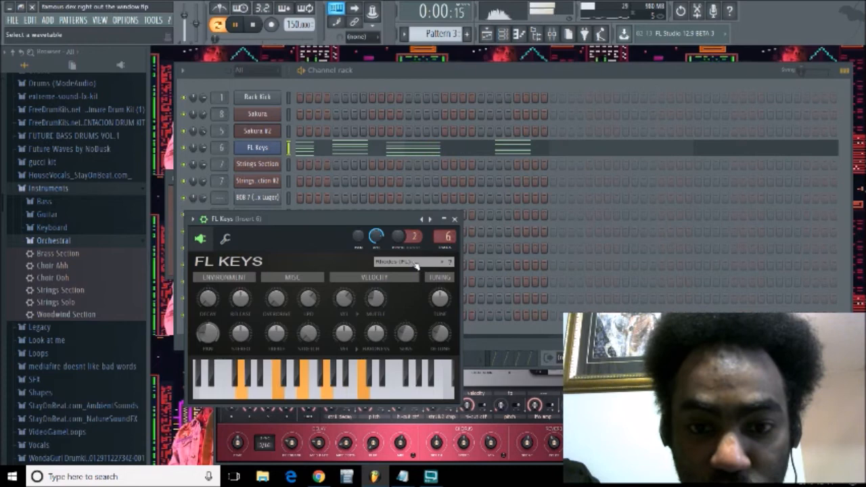
{"action": "left_click", "coordinate": [589, 75]}
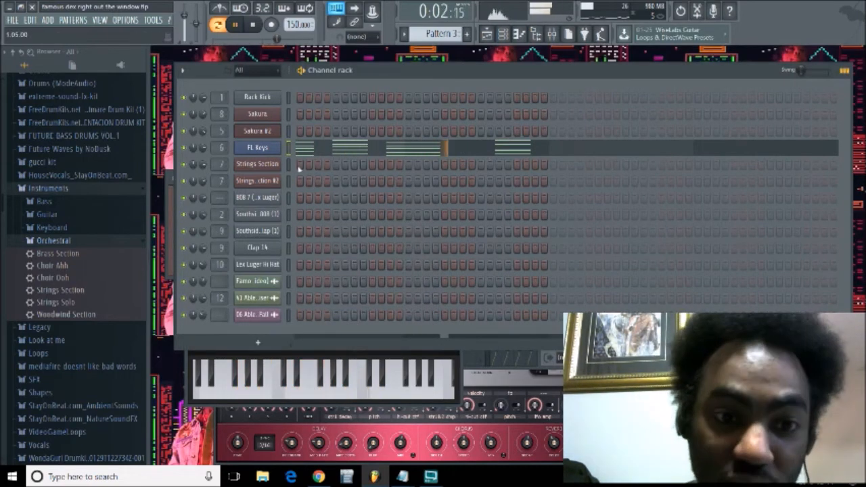
Step: Show the plugins available for replacing the Strings Section channel, leave without choosing one, and stop playback
{"action": "right_click", "coordinate": [276, 163]}
{"action": "left_click", "coordinate": [262, 172]}
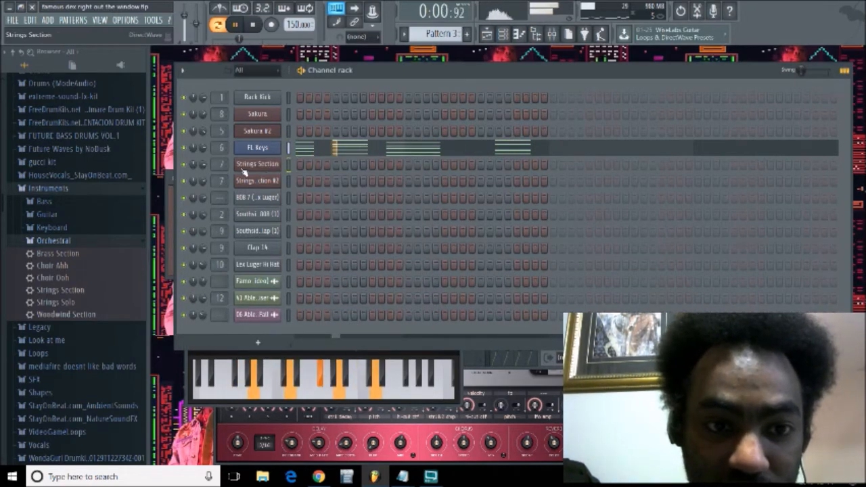
{"action": "right_click", "coordinate": [264, 170]}
{"action": "mouse_move", "coordinate": [304, 235]}
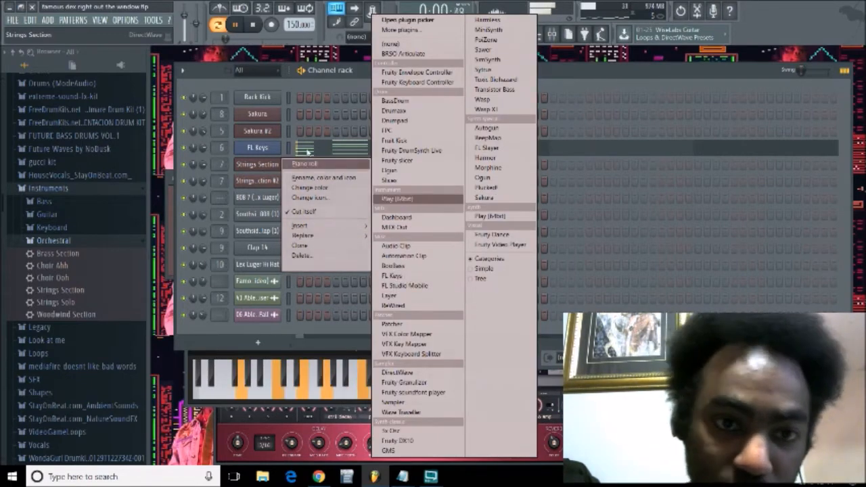
{"action": "left_click", "coordinate": [296, 80]}
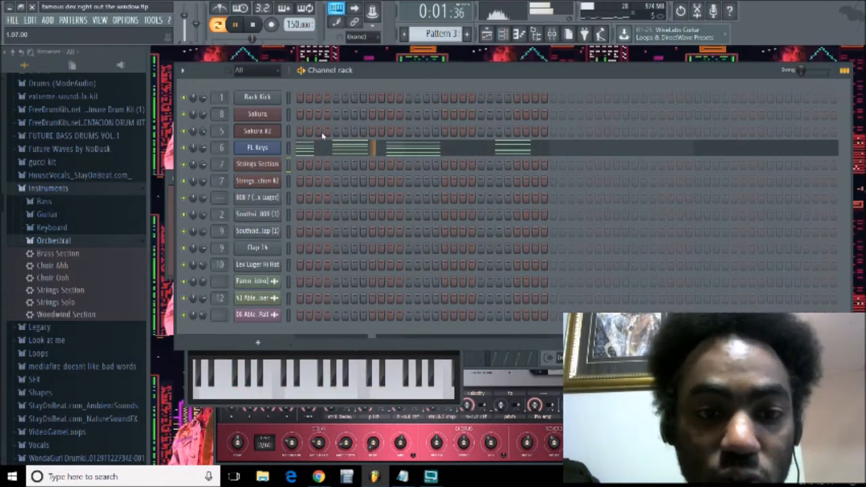
{"action": "key", "text": "space"}
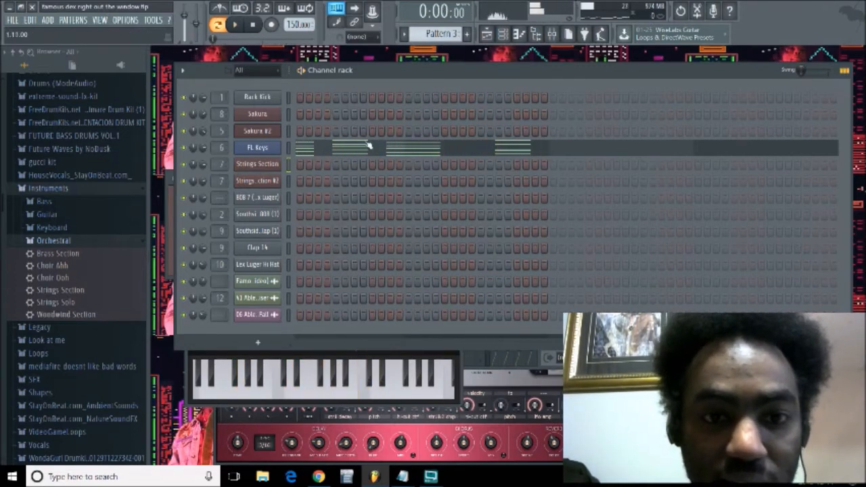
Step: Inspect all the FL Keys chord notes of Pattern 3 in the piano roll, including the lower octaves, and close it
{"action": "left_click", "coordinate": [369, 146]}
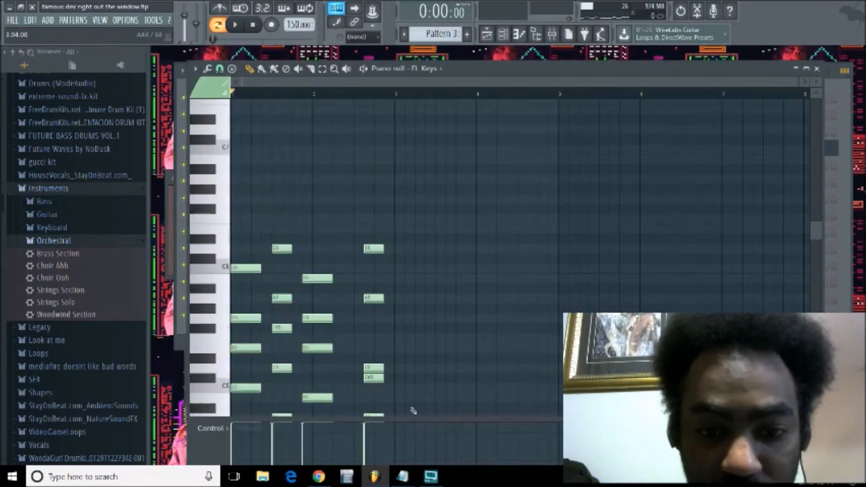
{"action": "left_click_drag", "start_coordinate": [410, 416], "coordinate": [410, 383]}
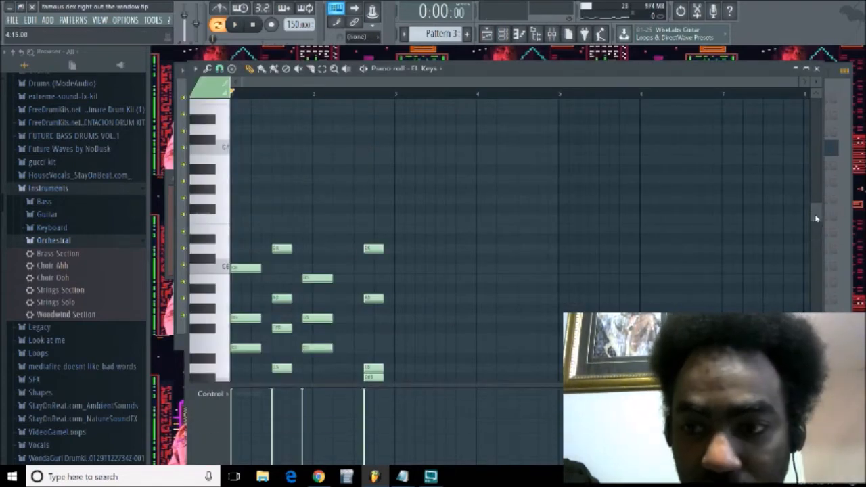
{"action": "left_click_drag", "start_coordinate": [813, 216], "coordinate": [814, 241]}
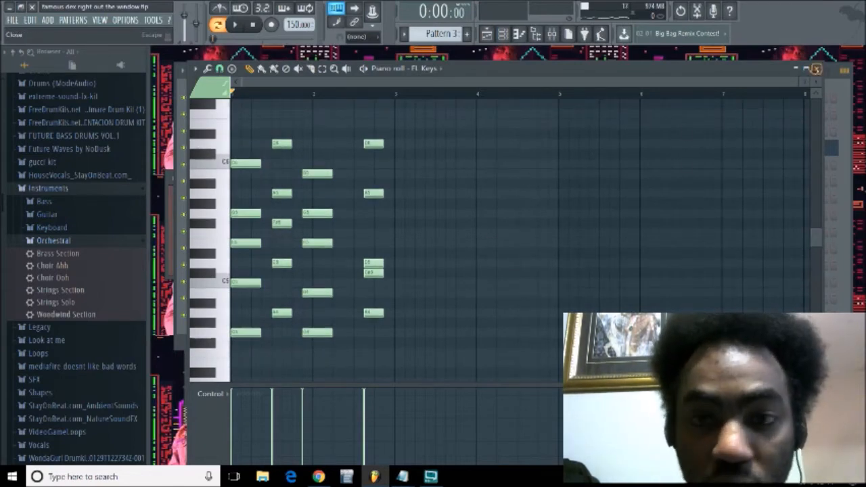
{"action": "left_click", "coordinate": [816, 69]}
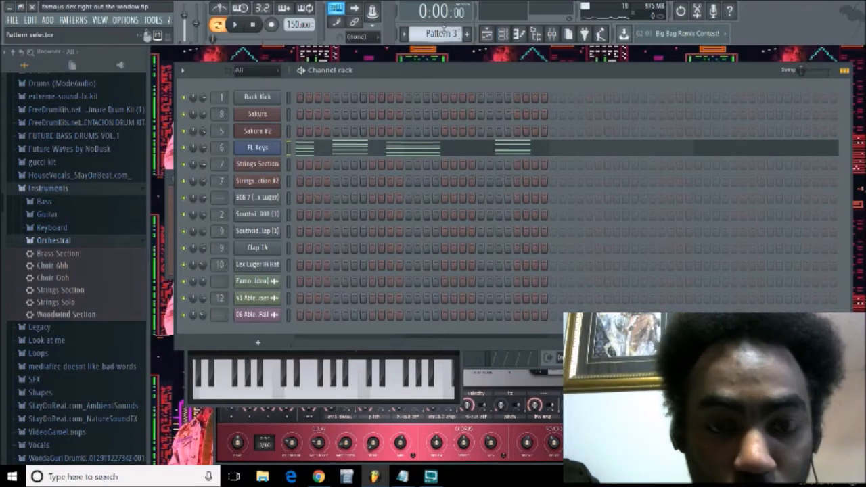
Step: Switch to Pattern 5 and delete the unused Lex Luger 808 7 channel from the channel rack
{"action": "scroll", "coordinate": [438, 33], "scroll_direction": "up", "scroll_amount": 2}
{"action": "scroll", "coordinate": [438, 33], "scroll_direction": "down", "scroll_amount": 3}
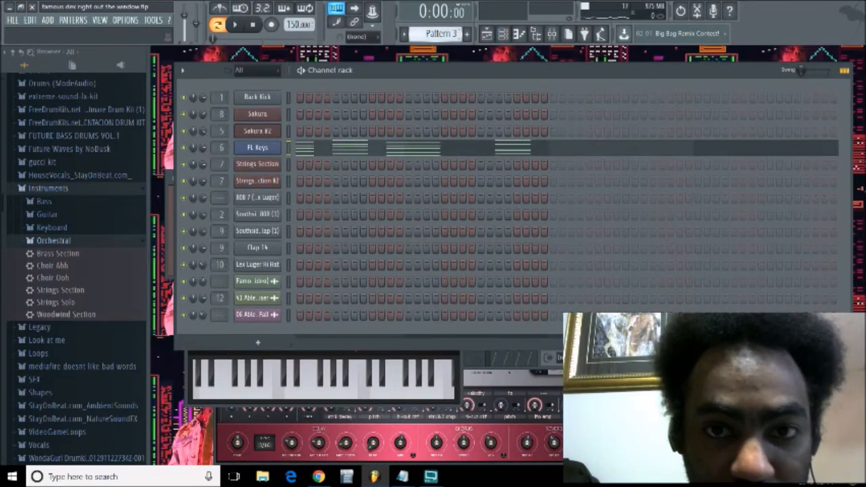
{"action": "scroll", "coordinate": [438, 33], "scroll_direction": "down", "scroll_amount": 1}
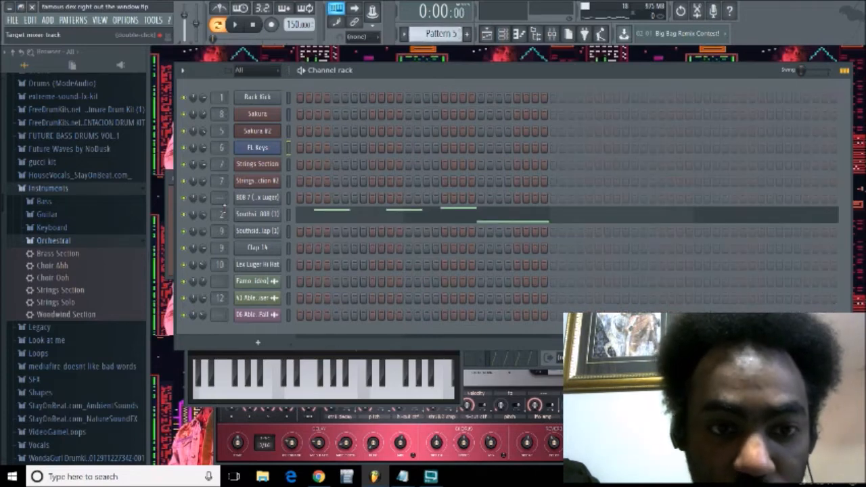
{"action": "right_click", "coordinate": [248, 201]}
{"action": "left_click", "coordinate": [301, 298]}
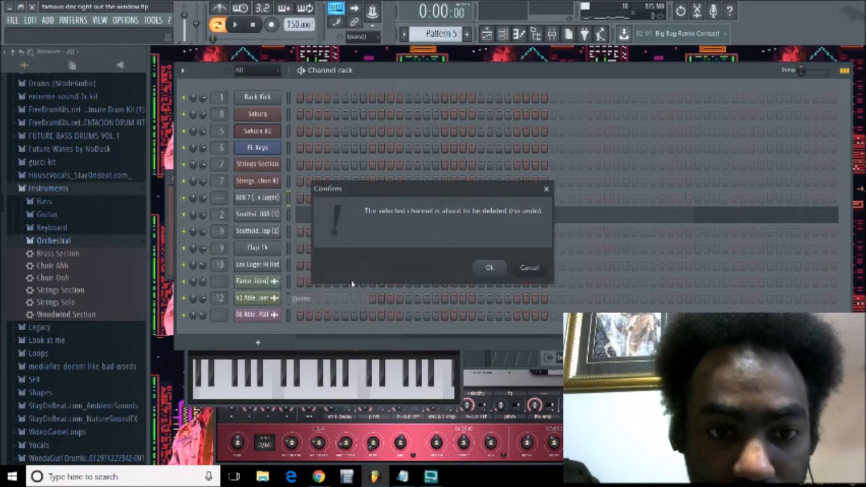
{"action": "left_click", "coordinate": [482, 270]}
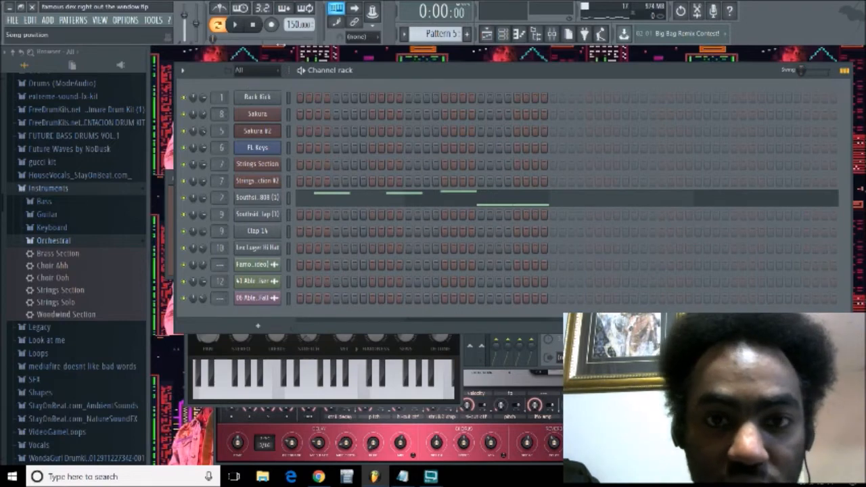
Step: Go through Patterns 5, 6 and 7 and play their Southside 808 bass notes to compare them
{"action": "scroll", "coordinate": [439, 33], "scroll_direction": "down", "scroll_amount": 2}
{"action": "scroll", "coordinate": [439, 33], "scroll_direction": "up", "scroll_amount": 1}
{"action": "scroll", "coordinate": [448, 31], "scroll_direction": "up", "scroll_amount": 1}
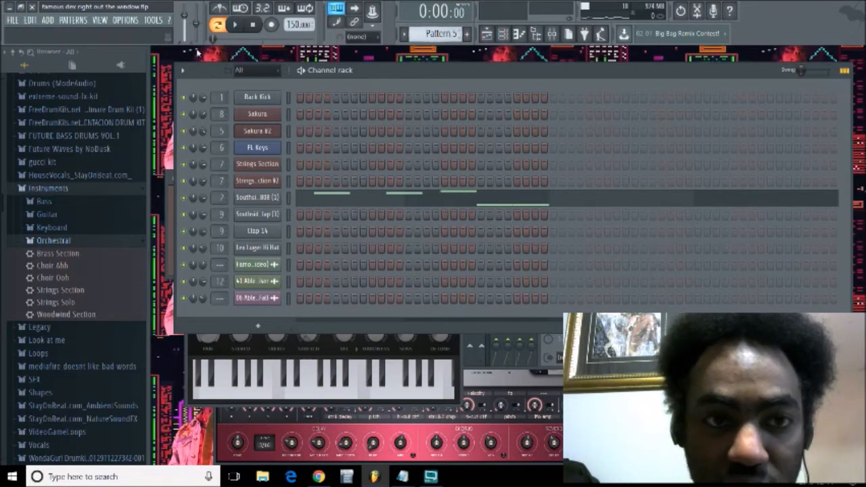
{"action": "key", "text": "space"}
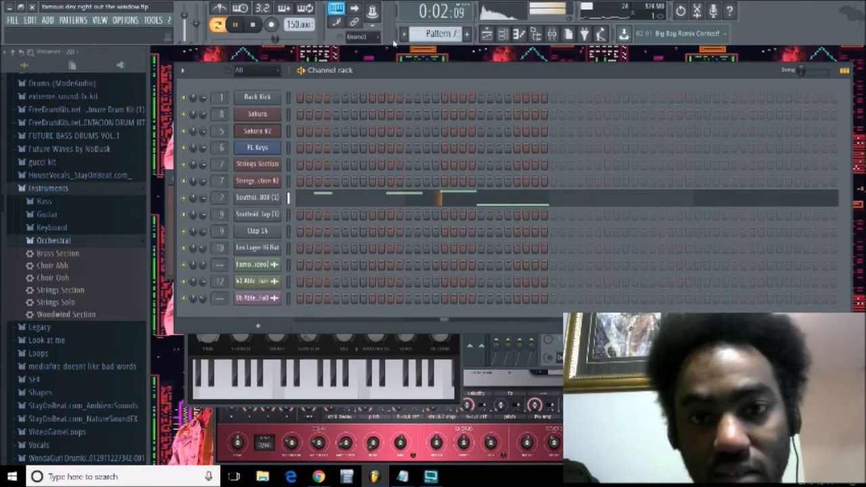
{"action": "key", "text": "space"}
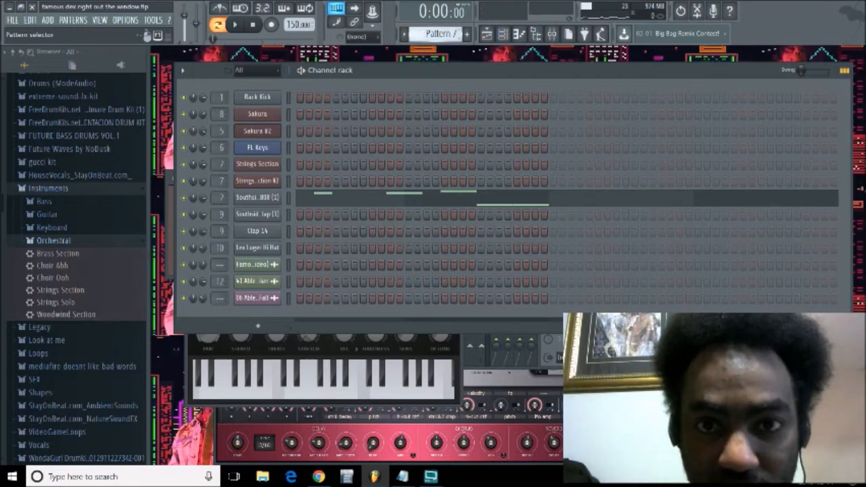
{"action": "key", "text": "space"}
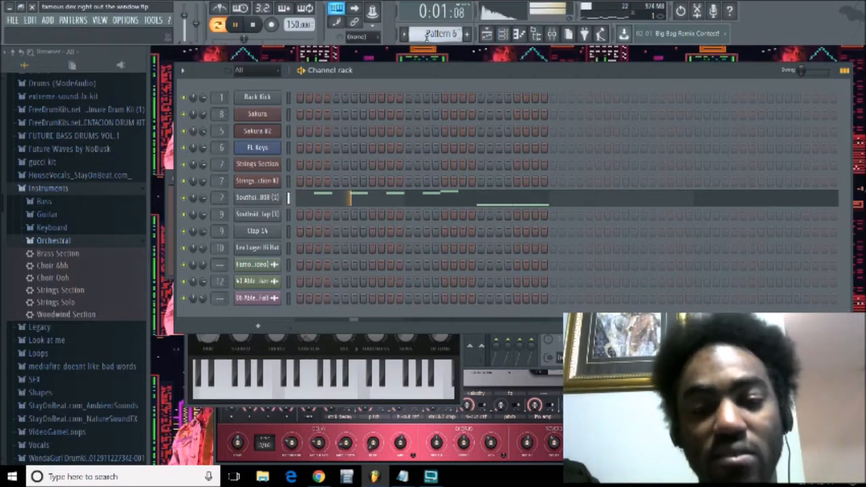
Step: Show Pattern 6's Southside 808 notes in the piano roll, stop playback, compare them with Pattern 5 and close the editor
{"action": "left_click", "coordinate": [422, 202]}
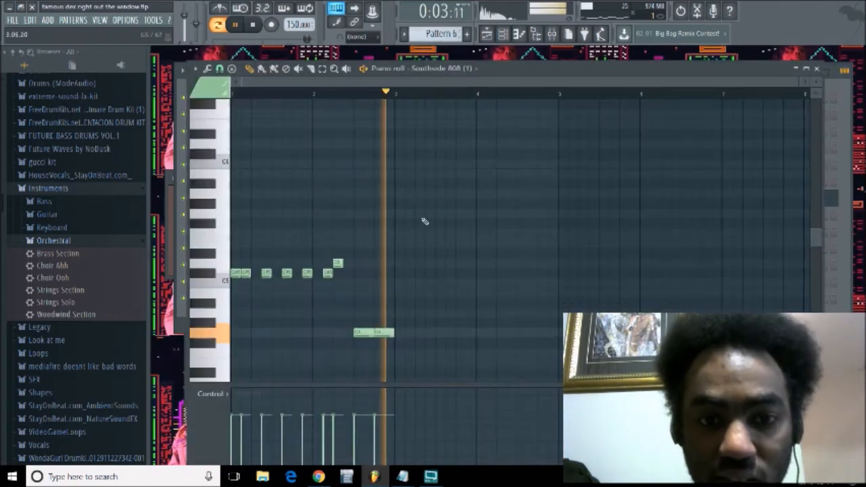
{"action": "key", "text": "space"}
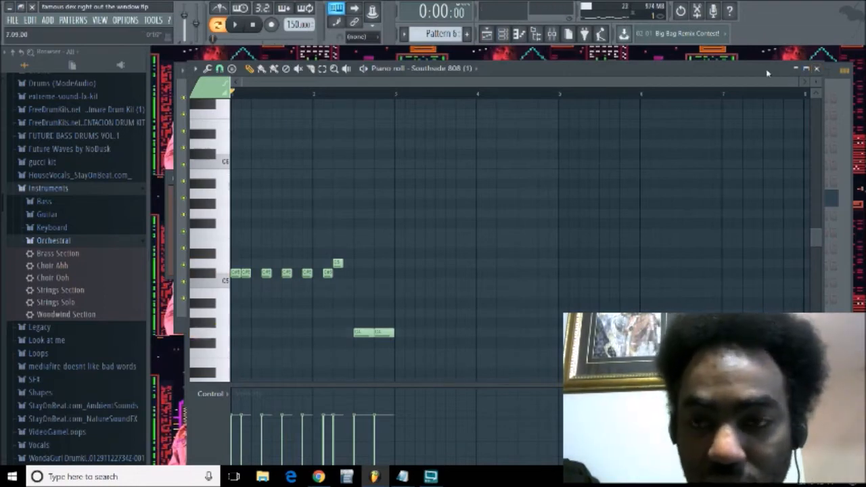
{"action": "scroll", "coordinate": [441, 34], "scroll_direction": "up", "scroll_amount": 1}
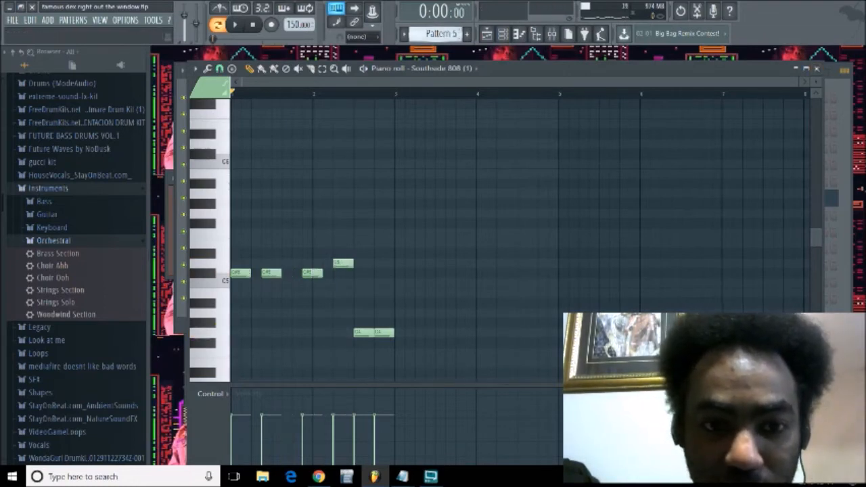
{"action": "scroll", "coordinate": [441, 34], "scroll_direction": "down", "scroll_amount": 2}
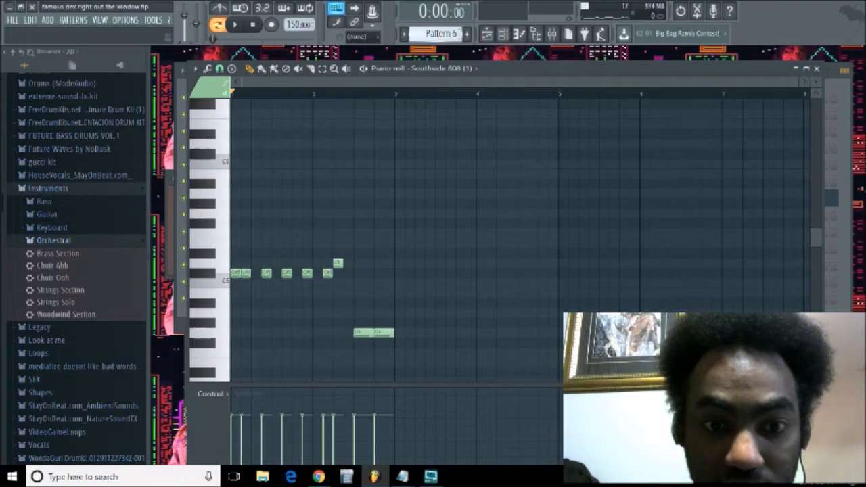
{"action": "left_click", "coordinate": [816, 68]}
Step: Switch to Pattern 8, play its kick pattern and stop playback
{"action": "scroll", "coordinate": [436, 39], "scroll_direction": "down", "scroll_amount": 1}
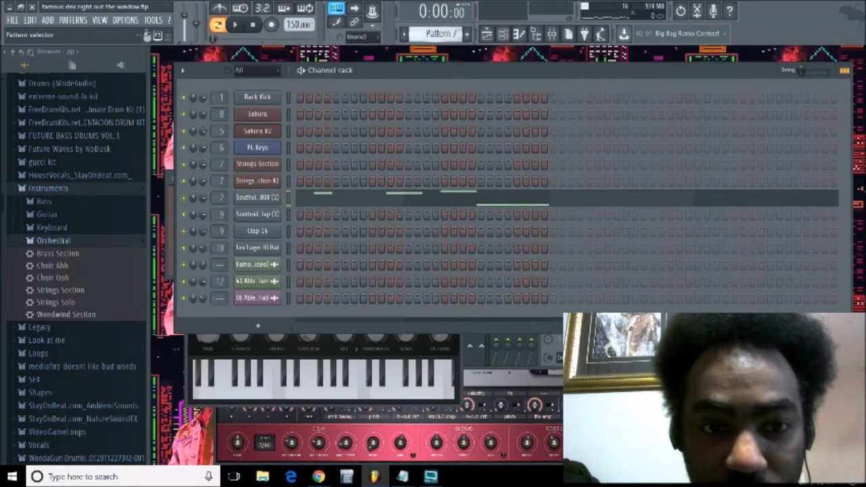
{"action": "key", "text": "space"}
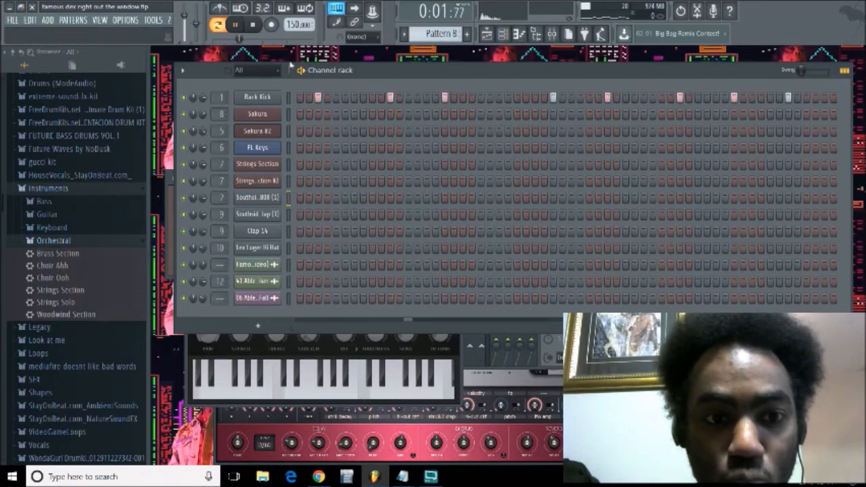
{"action": "key", "text": "space"}
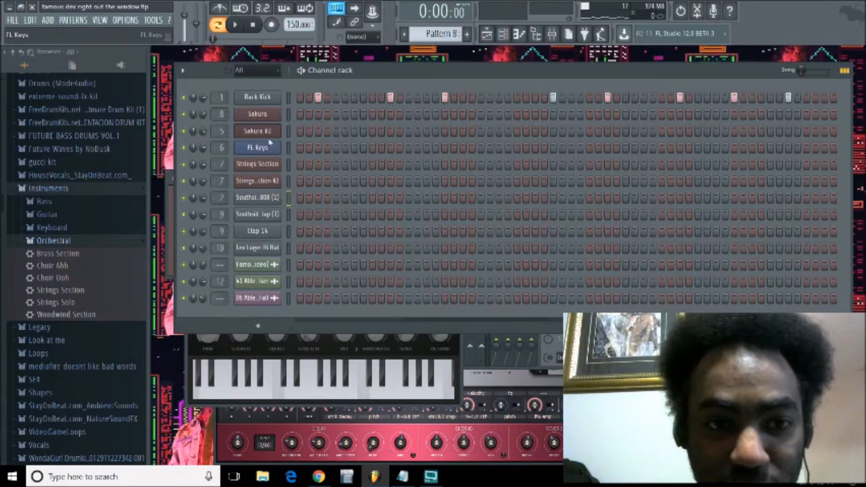
Step: Show the Fruity Limiter and Fruity parametric EQ 2 on mixer insert 1 during playback and return to the channel rack
{"action": "key", "text": "F9"}
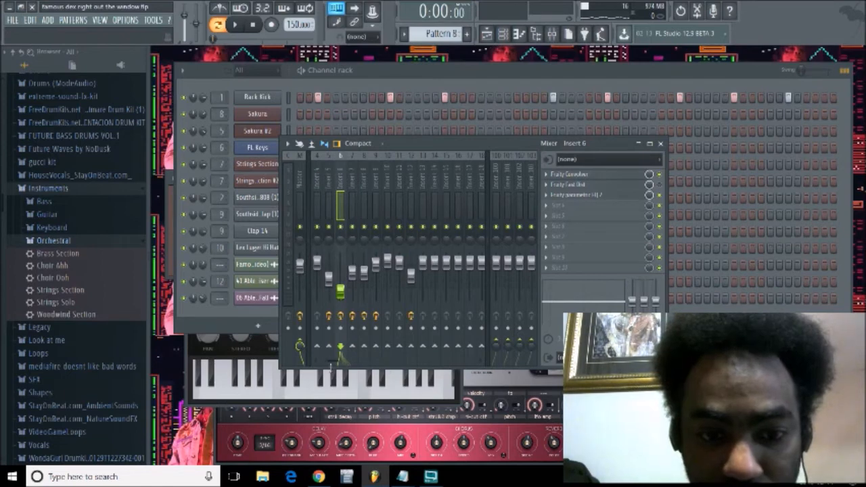
{"action": "left_click_drag", "start_coordinate": [340, 362], "coordinate": [303, 359]}
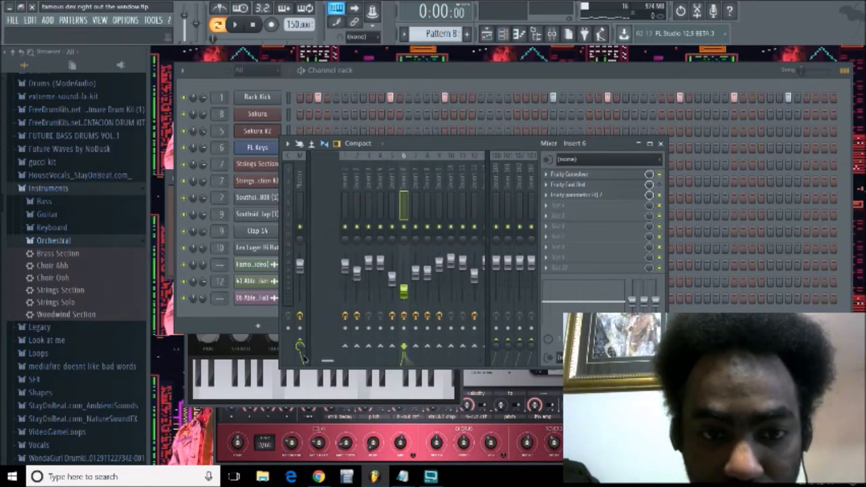
{"action": "left_click", "coordinate": [318, 194]}
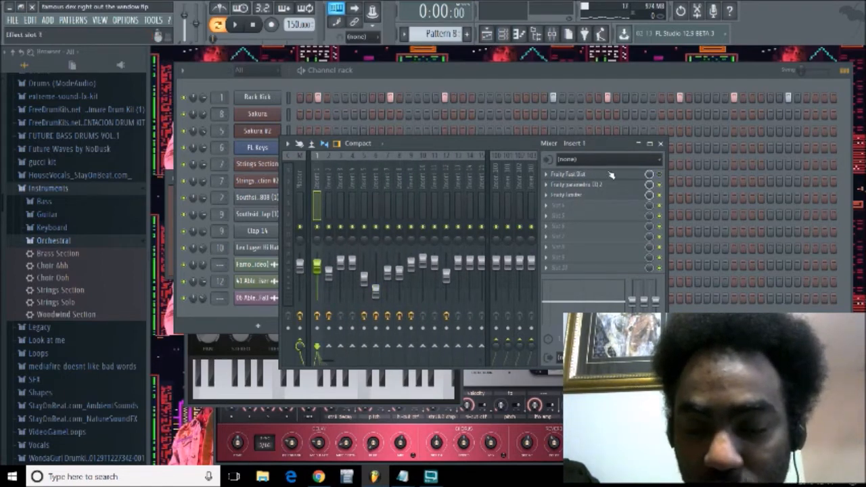
{"action": "left_click", "coordinate": [610, 197]}
{"action": "key", "text": "space"}
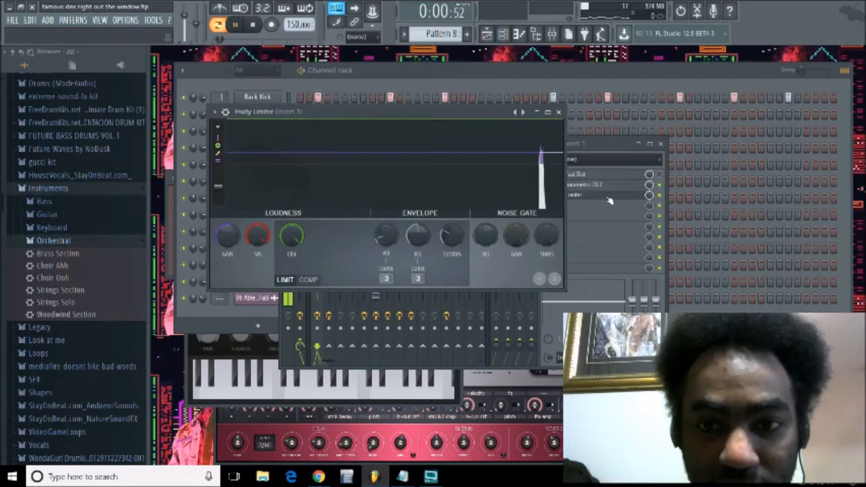
{"action": "left_click", "coordinate": [619, 190]}
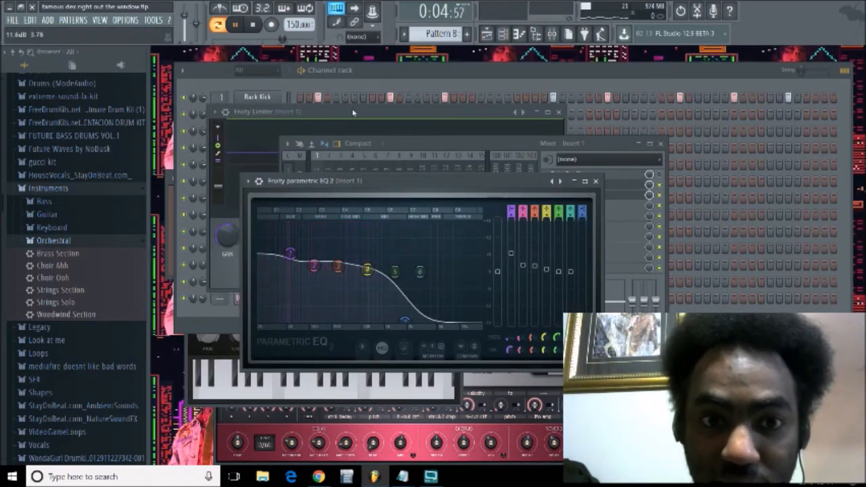
{"action": "left_click", "coordinate": [371, 86]}
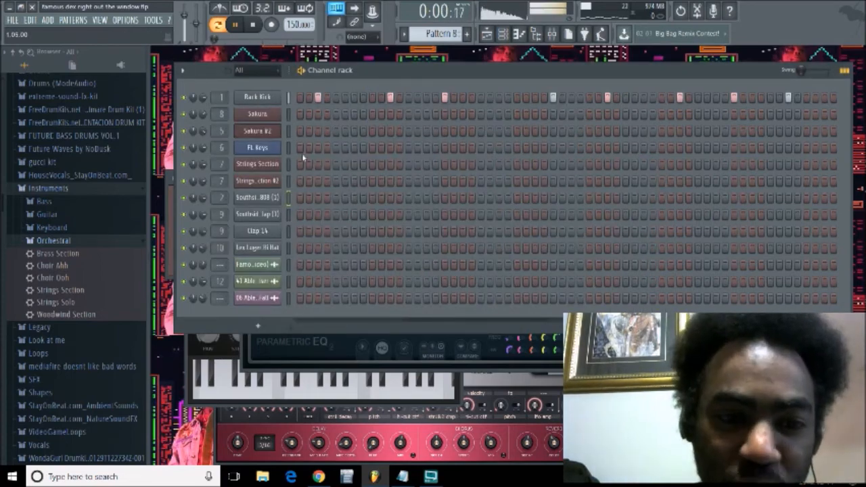
Step: Stop playback, show the Southside Clap channel's sample settings and close them
{"action": "key", "text": "space"}
{"action": "left_click", "coordinate": [263, 232]}
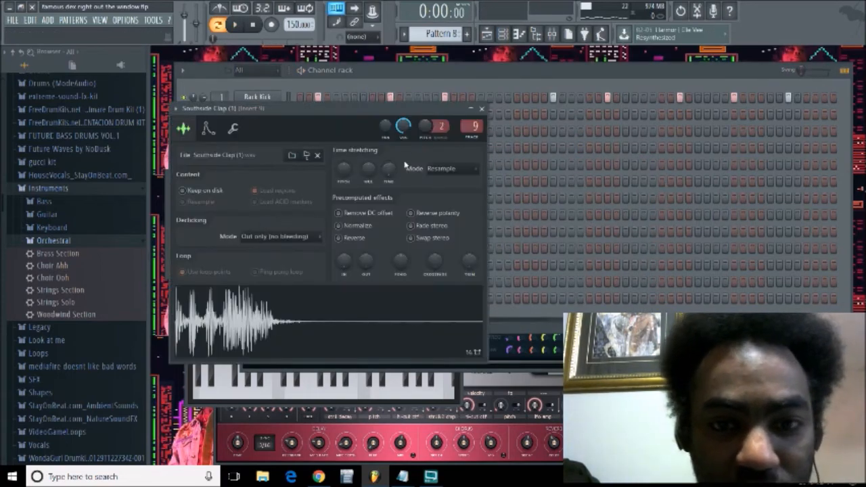
{"action": "left_click", "coordinate": [482, 109]}
Step: Play the claps of Pattern 9, show the effects on mixer insert 9 and return to the channel rack
{"action": "scroll", "coordinate": [441, 34], "scroll_direction": "down", "scroll_amount": 1}
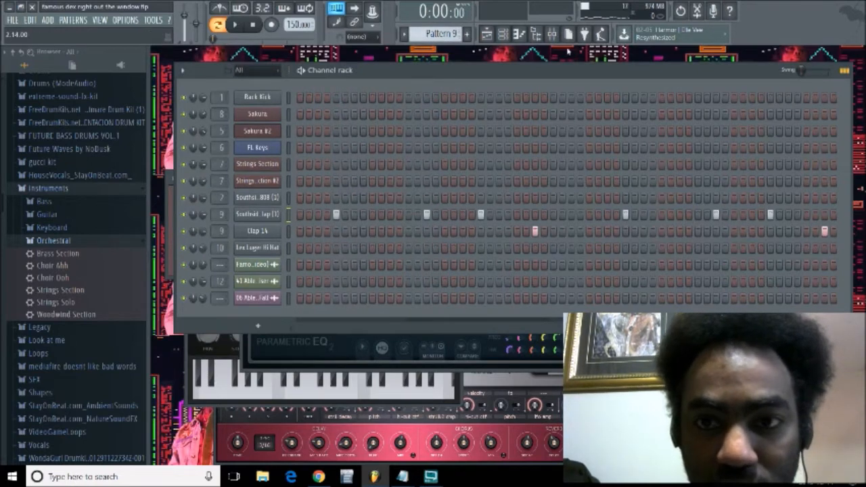
{"action": "left_click", "coordinate": [552, 34]}
{"action": "key", "text": "space"}
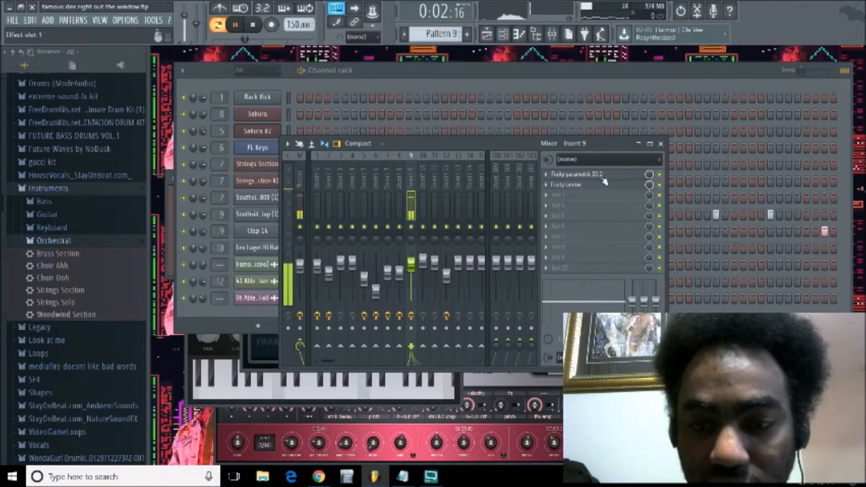
{"action": "left_click", "coordinate": [495, 79]}
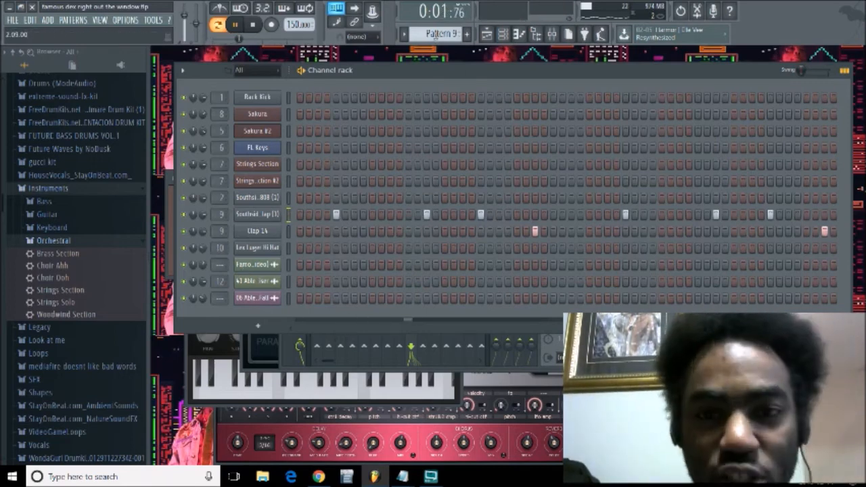
Step: Go through the patterns neighbouring Pattern 9, return to Pattern 9 and stop playback
{"action": "scroll", "coordinate": [435, 35], "scroll_direction": "up", "scroll_amount": 2}
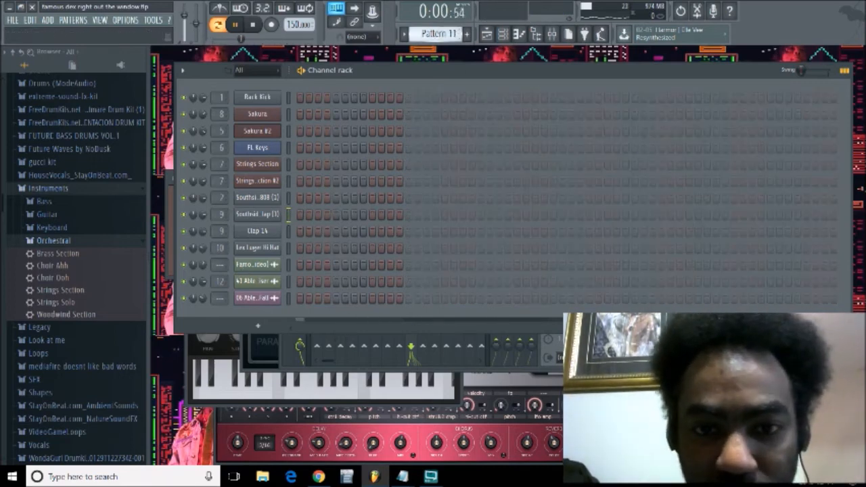
{"action": "scroll", "coordinate": [434, 35], "scroll_direction": "down", "scroll_amount": 3}
{"action": "scroll", "coordinate": [435, 35], "scroll_direction": "up", "scroll_amount": 2}
{"action": "scroll", "coordinate": [435, 36], "scroll_direction": "down", "scroll_amount": 1}
{"action": "key", "text": "space"}
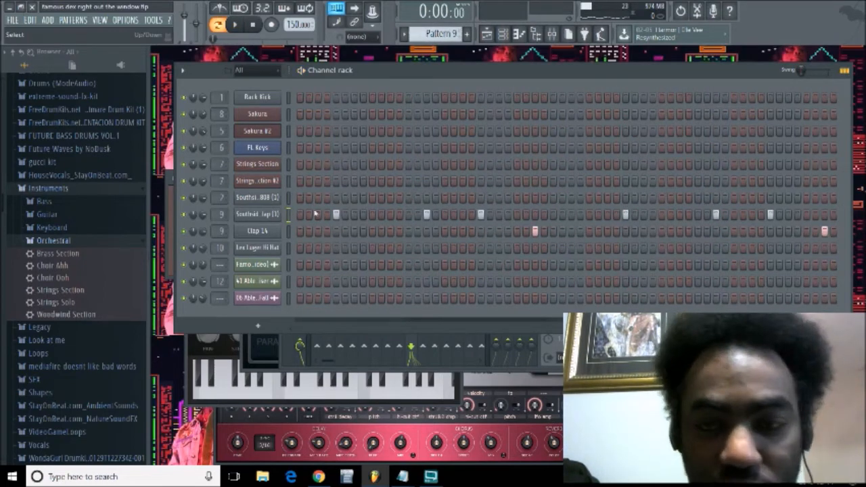
Step: Show the Lex Luger Hi Hat sample settings, and play the hi-hat steps of Pattern 12
{"action": "left_click", "coordinate": [274, 250]}
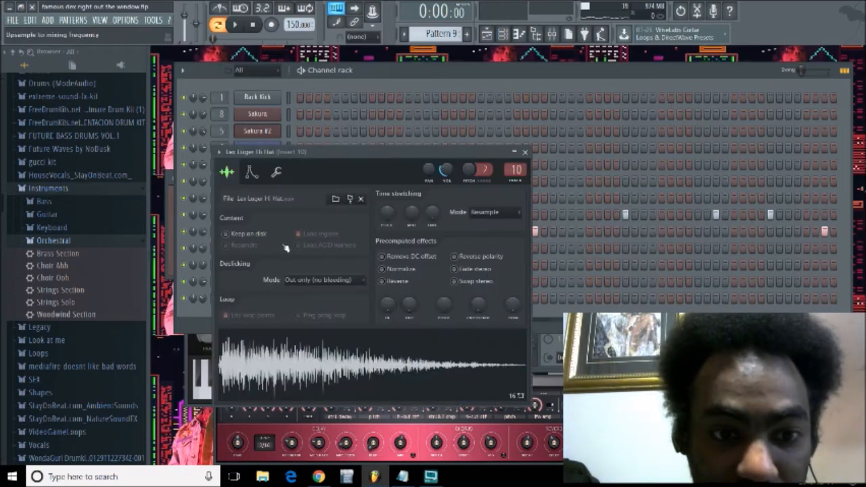
{"action": "left_click", "coordinate": [525, 153]}
{"action": "scroll", "coordinate": [438, 33], "scroll_direction": "up", "scroll_amount": 2}
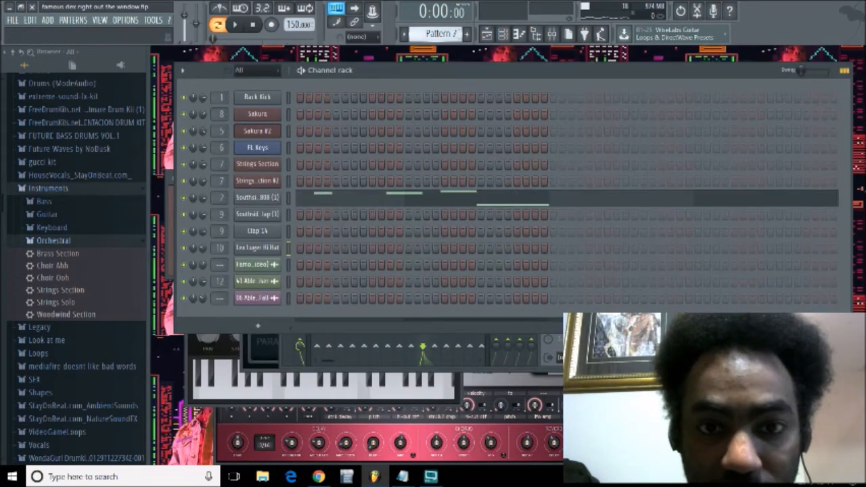
{"action": "scroll", "coordinate": [438, 34], "scroll_direction": "up", "scroll_amount": 1}
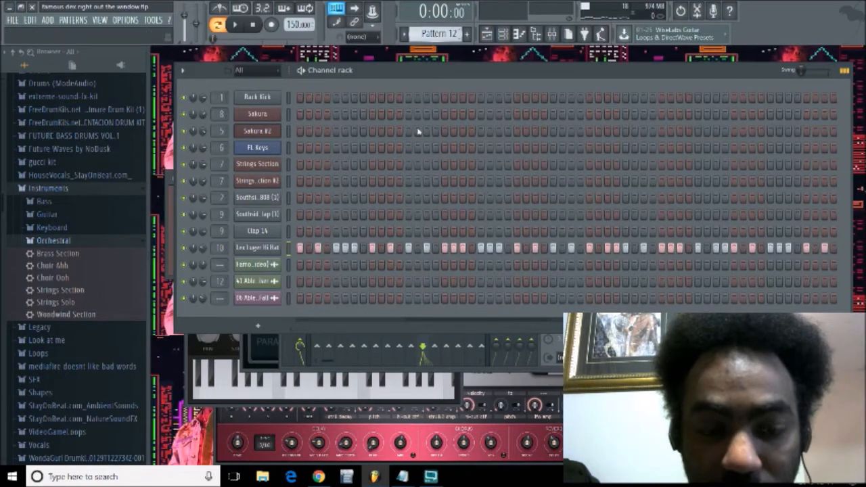
{"action": "key", "text": "space"}
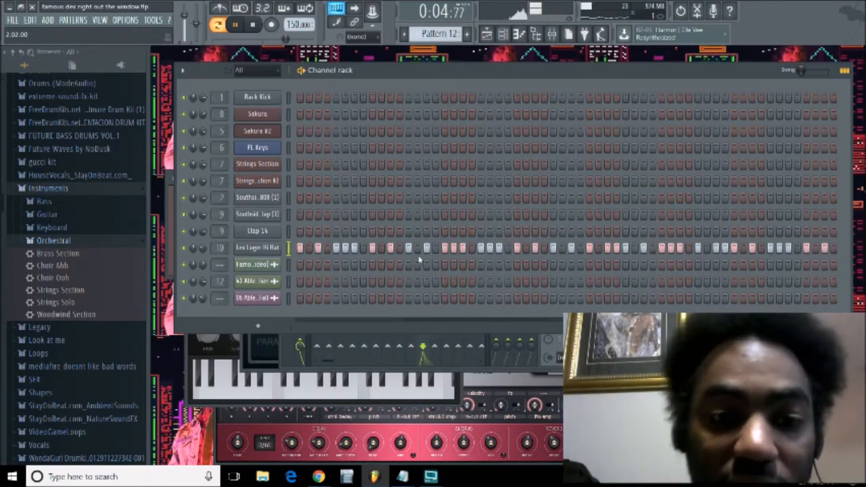
{"action": "key", "text": "space"}
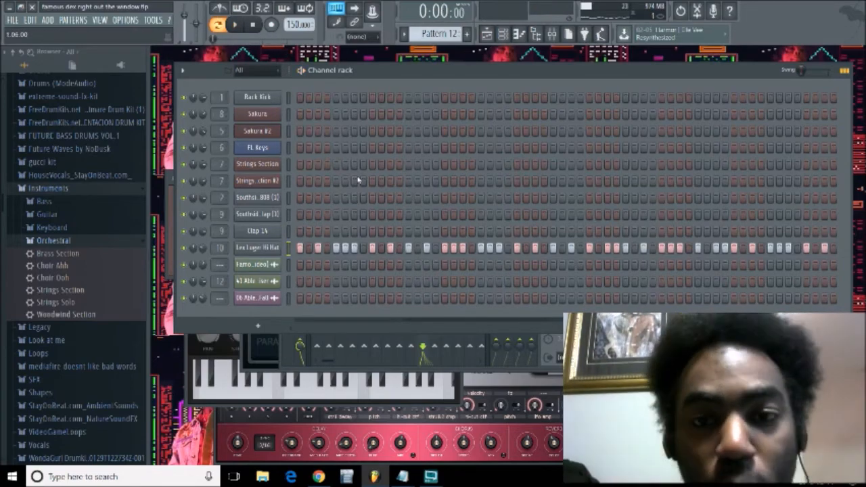
Step: Show how the patterns are laid out in the playlist and close it
{"action": "left_click", "coordinate": [486, 35]}
{"action": "scroll", "coordinate": [499, 203], "scroll_direction": "down", "scroll_amount": 3}
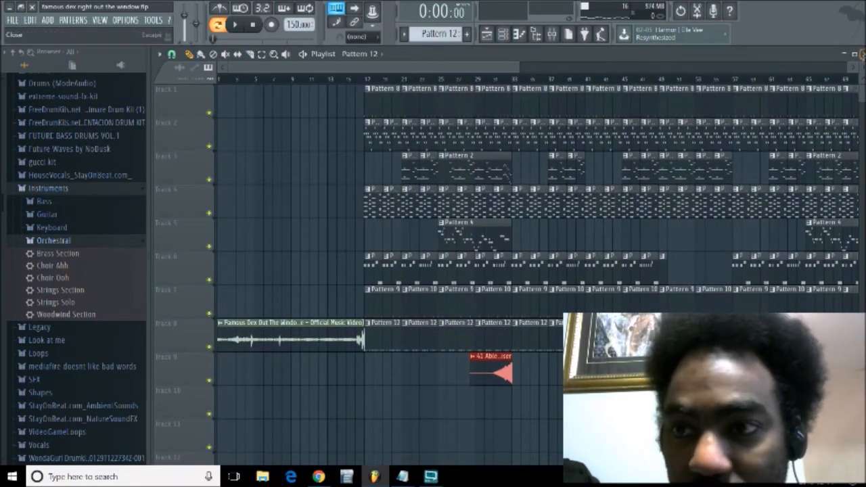
{"action": "left_click", "coordinate": [863, 54]}
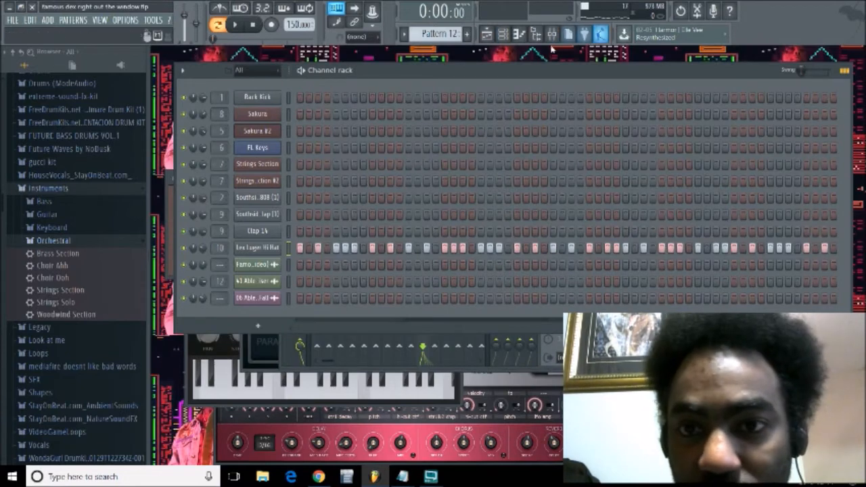
Step: Show the Fruity Convolver and Fruity parametric EQ 2 on mixer insert 6 and return to the channel rack
{"action": "left_click", "coordinate": [551, 35]}
{"action": "left_click", "coordinate": [380, 183]}
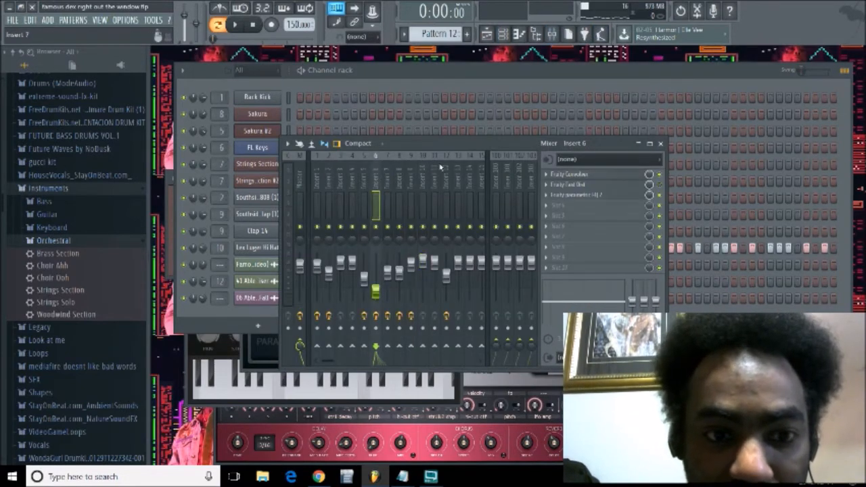
{"action": "left_click", "coordinate": [592, 176]}
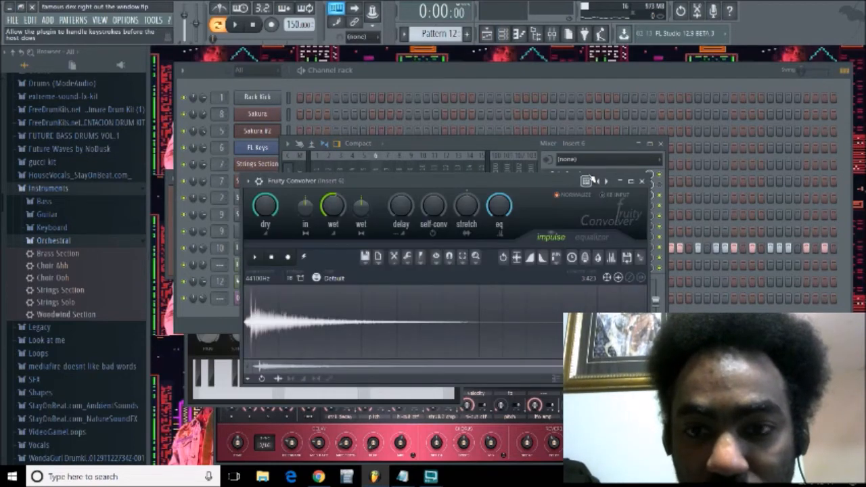
{"action": "left_click", "coordinate": [594, 145]}
{"action": "left_click", "coordinate": [580, 196]}
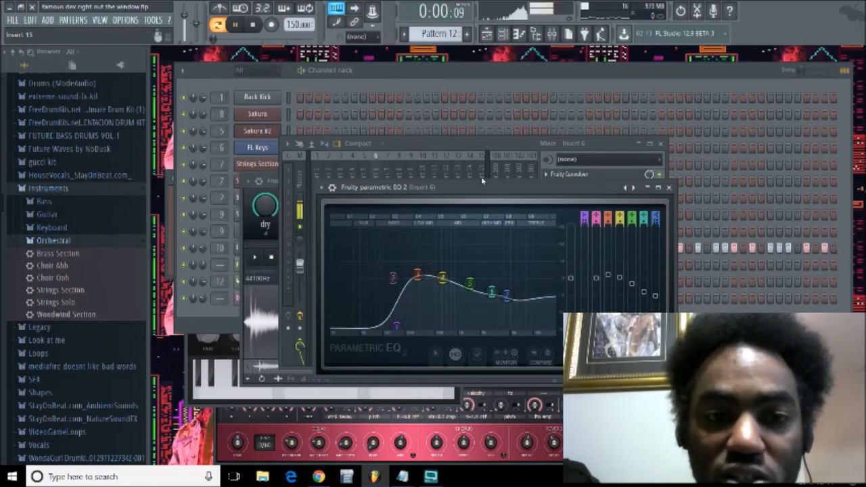
{"action": "left_click", "coordinate": [512, 72]}
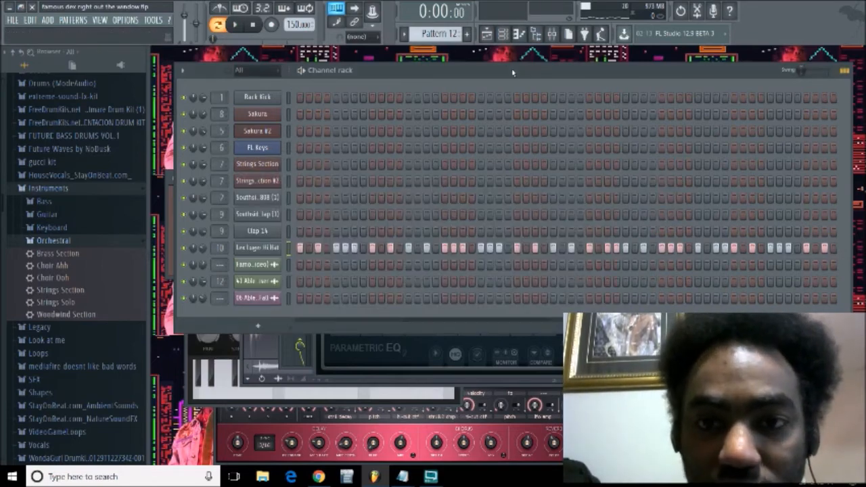
Step: Examine the full song arrangement in the playlist, both as an overview and close up from bar 17
{"action": "left_click", "coordinate": [487, 35]}
{"action": "left_click", "coordinate": [487, 35]}
{"action": "left_click", "coordinate": [486, 35]}
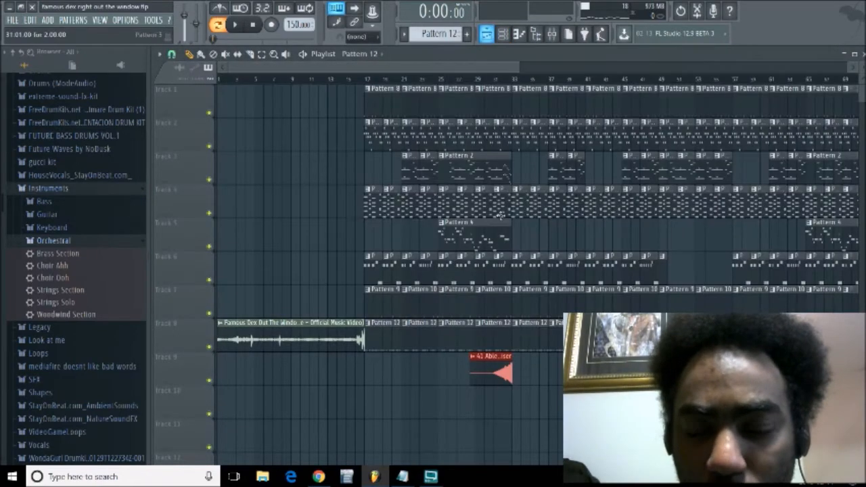
{"action": "scroll", "coordinate": [648, 248], "scroll_direction": "down", "scroll_amount": 4}
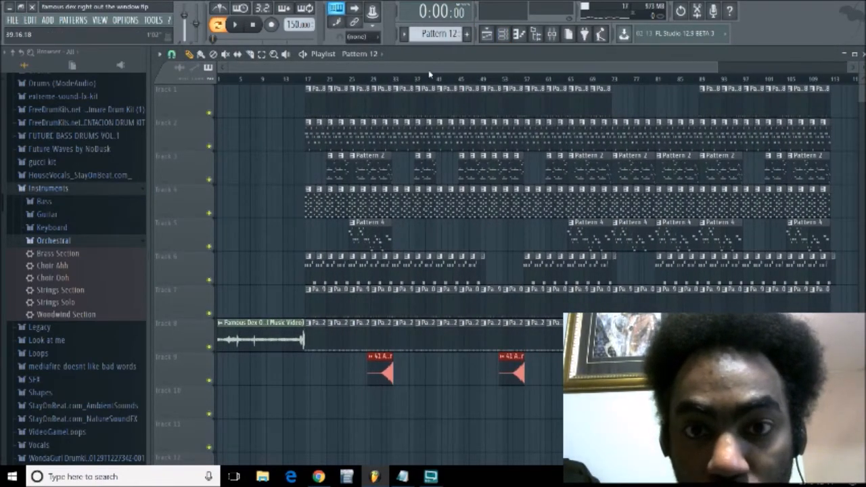
{"action": "scroll", "coordinate": [457, 70], "scroll_direction": "down", "scroll_amount": 2}
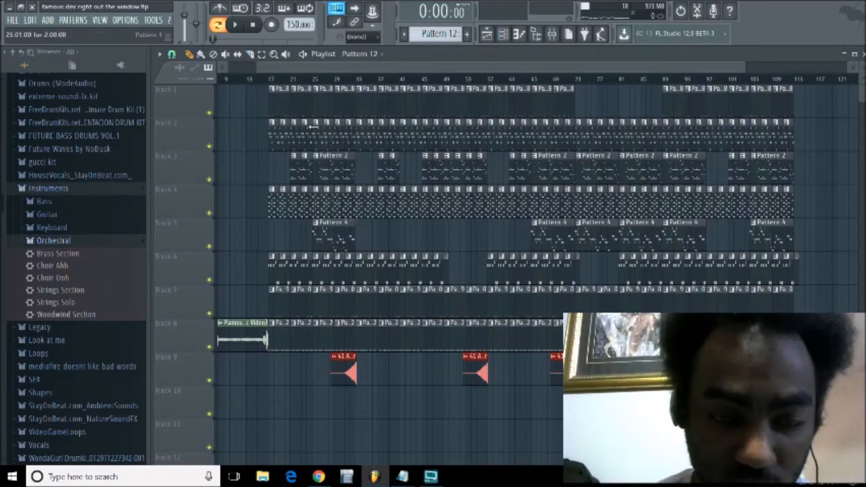
{"action": "scroll", "coordinate": [325, 230], "scroll_direction": "up", "scroll_amount": 5}
{"action": "left_click_drag", "start_coordinate": [334, 67], "coordinate": [276, 59]}
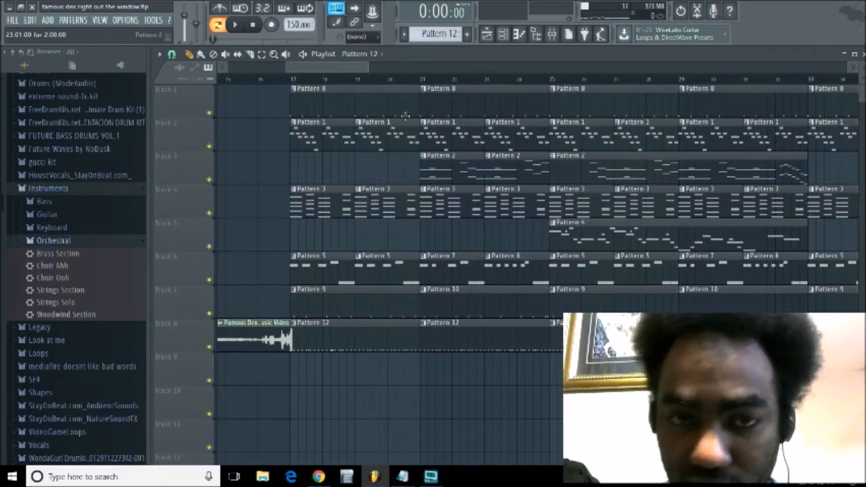
{"action": "left_click_drag", "start_coordinate": [344, 69], "coordinate": [395, 103]}
{"action": "scroll", "coordinate": [399, 352], "scroll_direction": "down", "scroll_amount": 6}
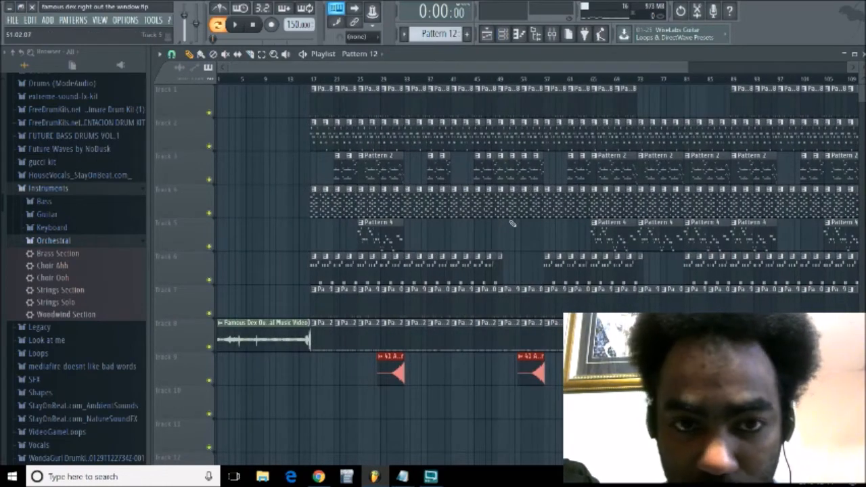
{"action": "mouse_move", "coordinate": [447, 67]}
{"action": "left_mouse_down"}
{"action": "mouse_move", "coordinate": [537, 67]}
{"action": "mouse_move", "coordinate": [592, 79]}
{"action": "mouse_move", "coordinate": [439, 70]}
{"action": "left_mouse_up"}
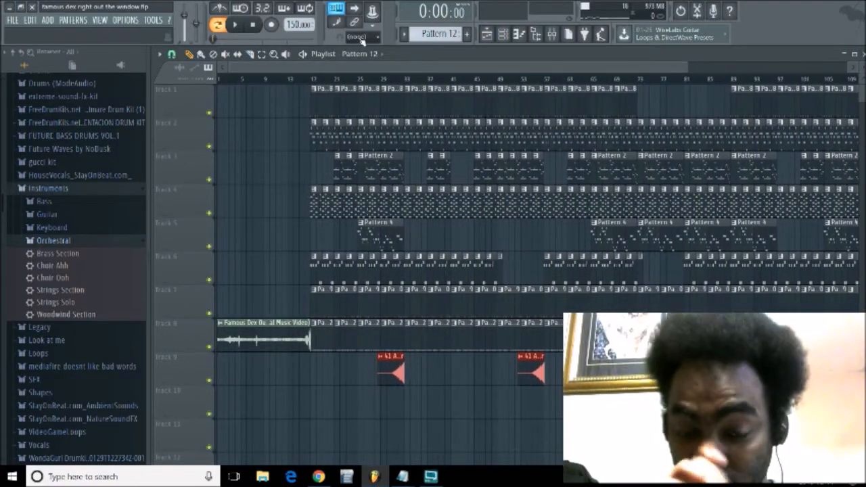